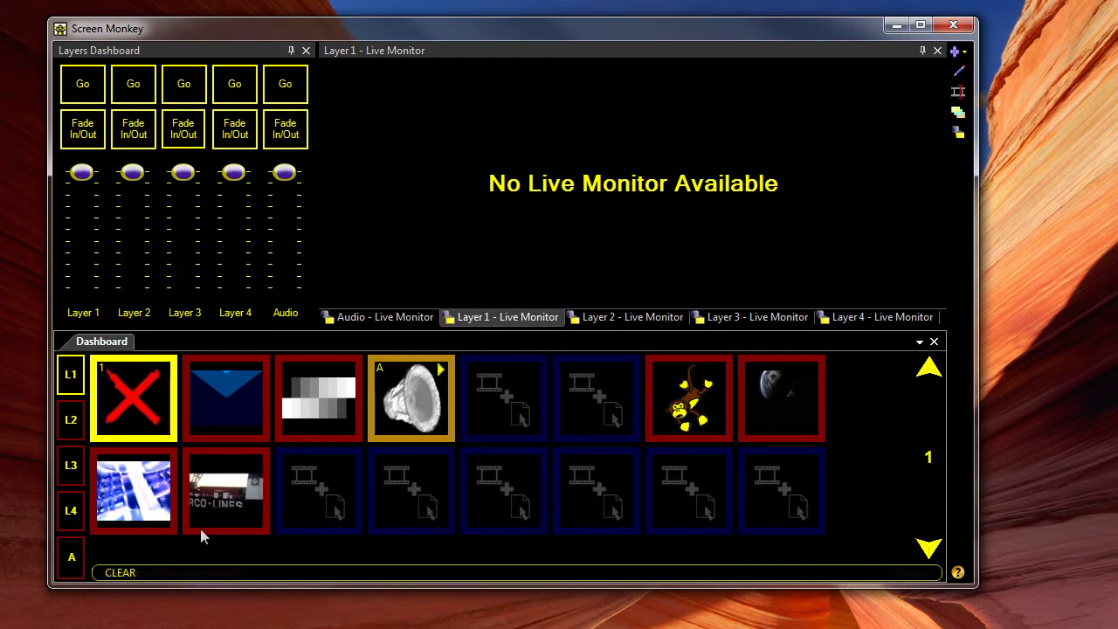
- Play the gray bars clip live, then clear it and the Aerobics Intro audio layer
{"action": "left_click", "coordinate": [311, 393]}
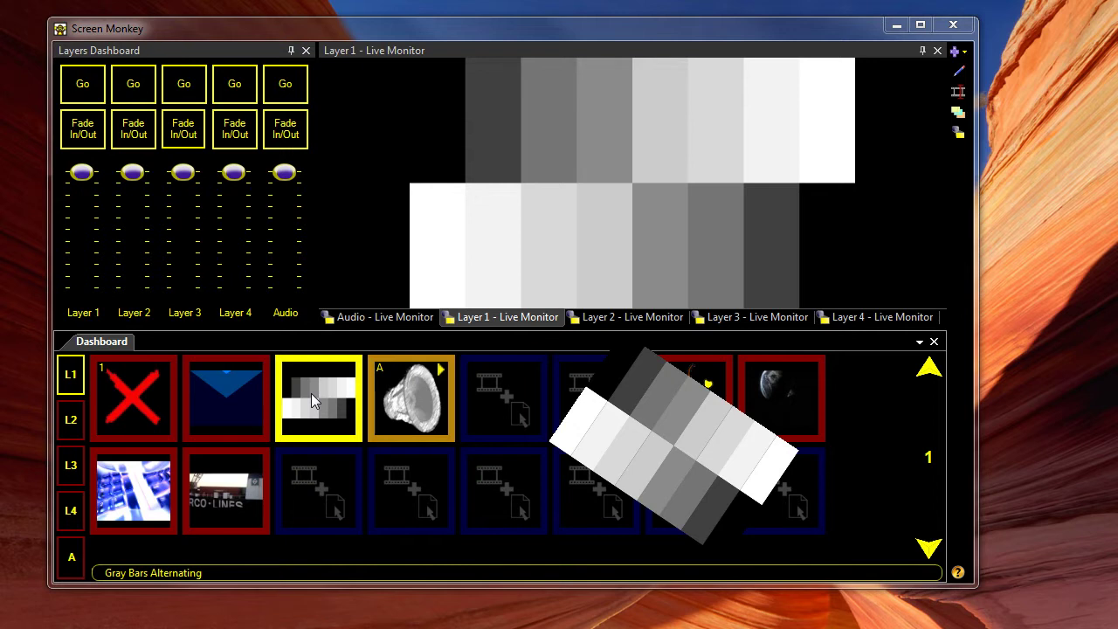
{"action": "left_click", "coordinate": [144, 399]}
{"action": "left_click", "coordinate": [72, 559]}
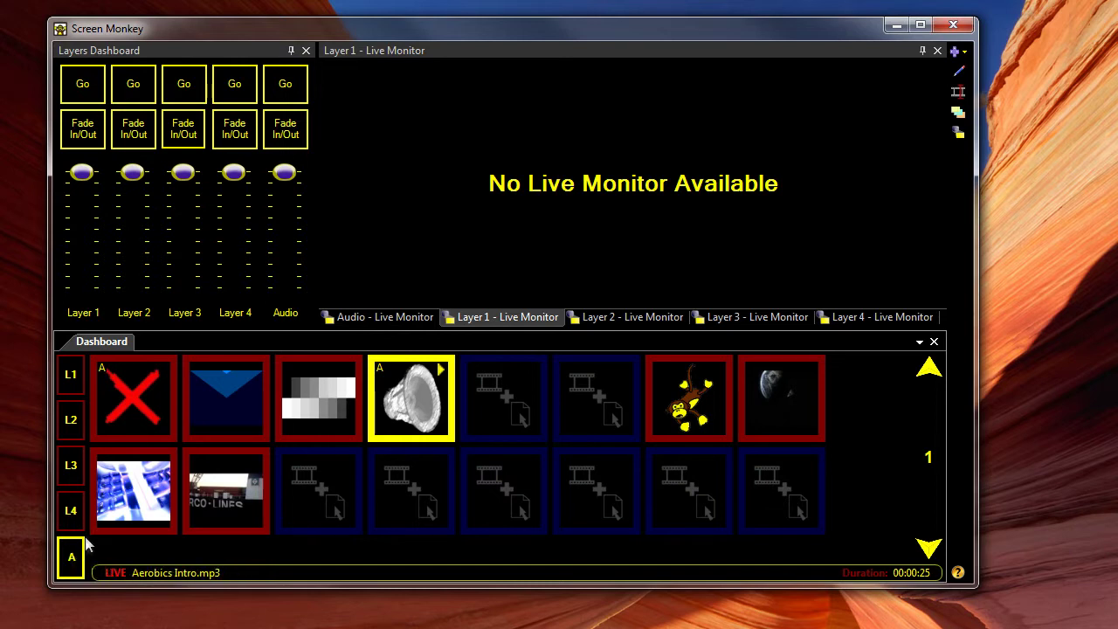
{"action": "left_click", "coordinate": [145, 399]}
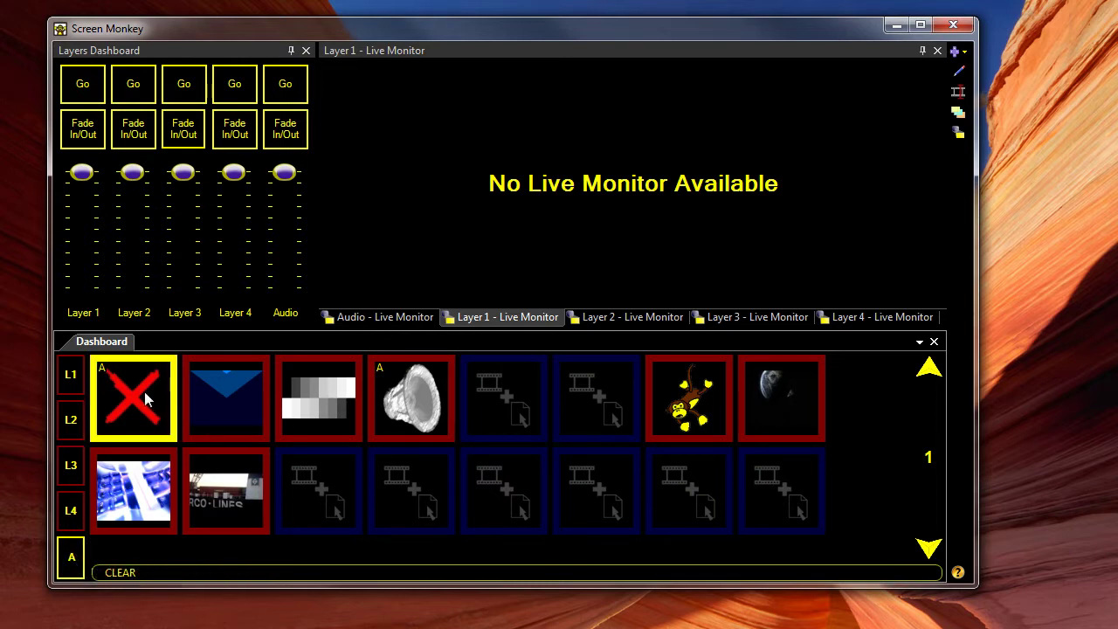
- Put the Blue Chevrons effect live on layer 1
{"action": "left_click", "coordinate": [231, 390]}
{"action": "left_click", "coordinate": [156, 398]}
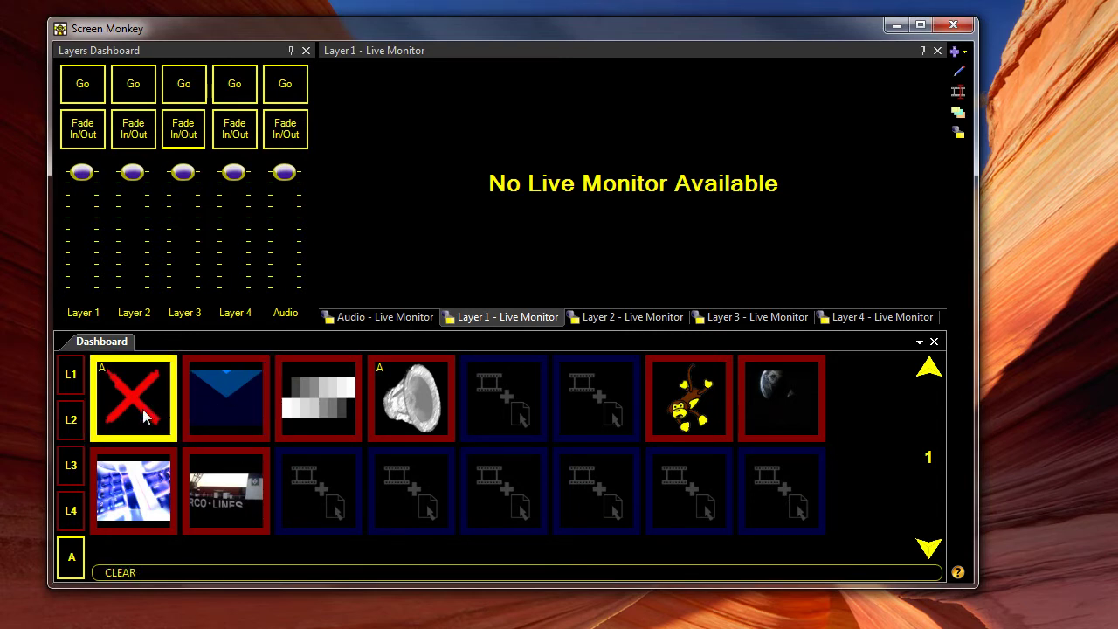
{"action": "left_click", "coordinate": [71, 374]}
{"action": "left_click", "coordinate": [224, 402]}
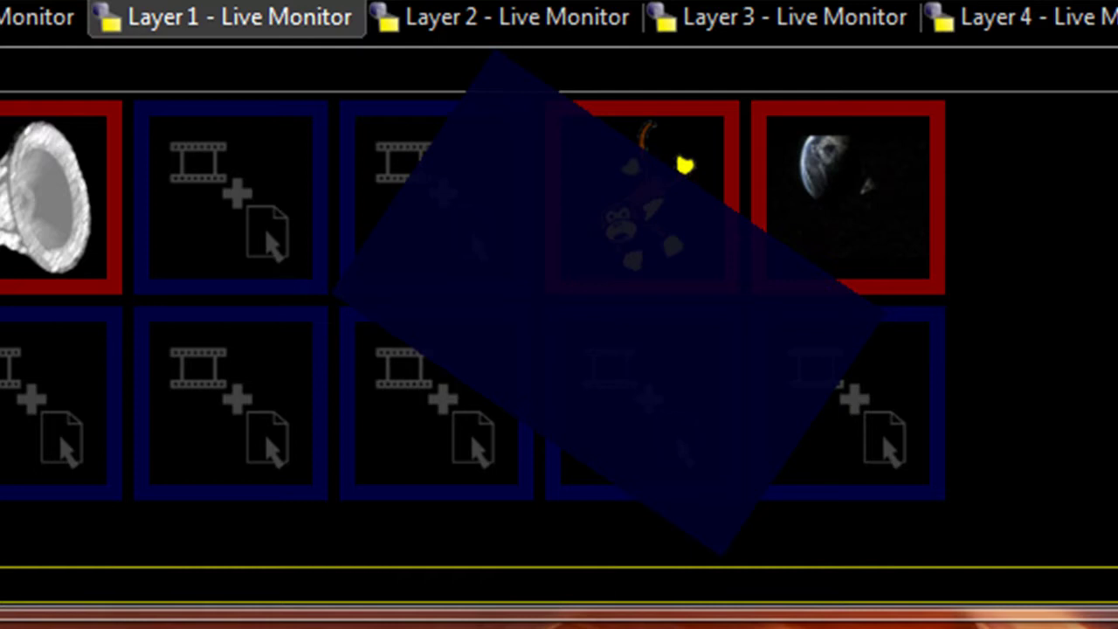
- Open the Tutorial display profile editor from Settings and select the layer rotation value 34
{"action": "right_click", "coordinate": [293, 218]}
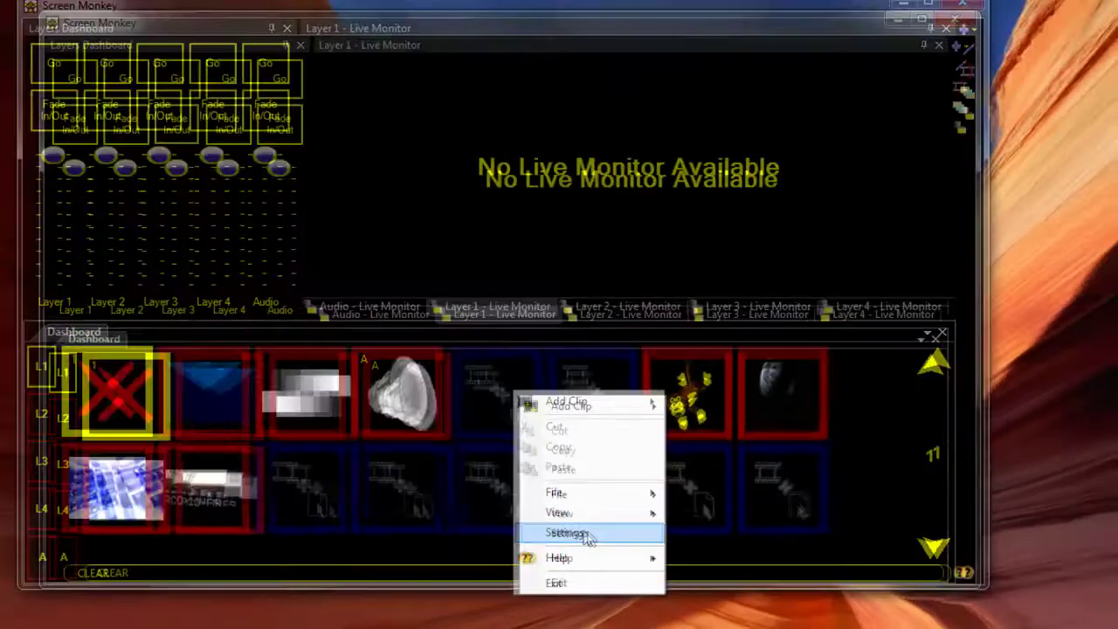
{"action": "left_click", "coordinate": [381, 497]}
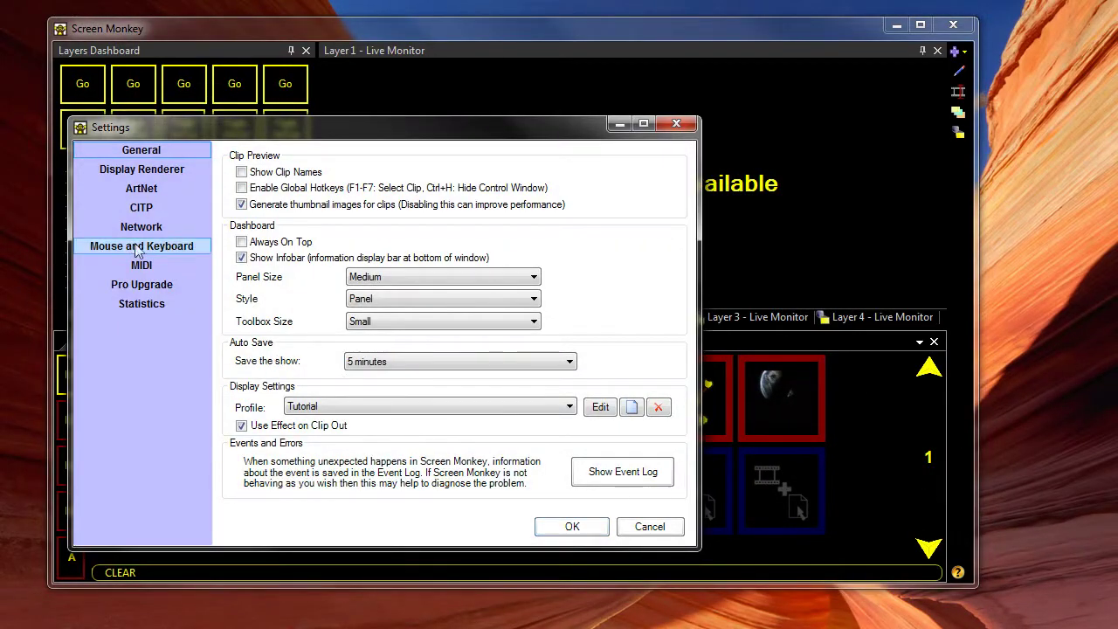
{"action": "left_click", "coordinate": [608, 416]}
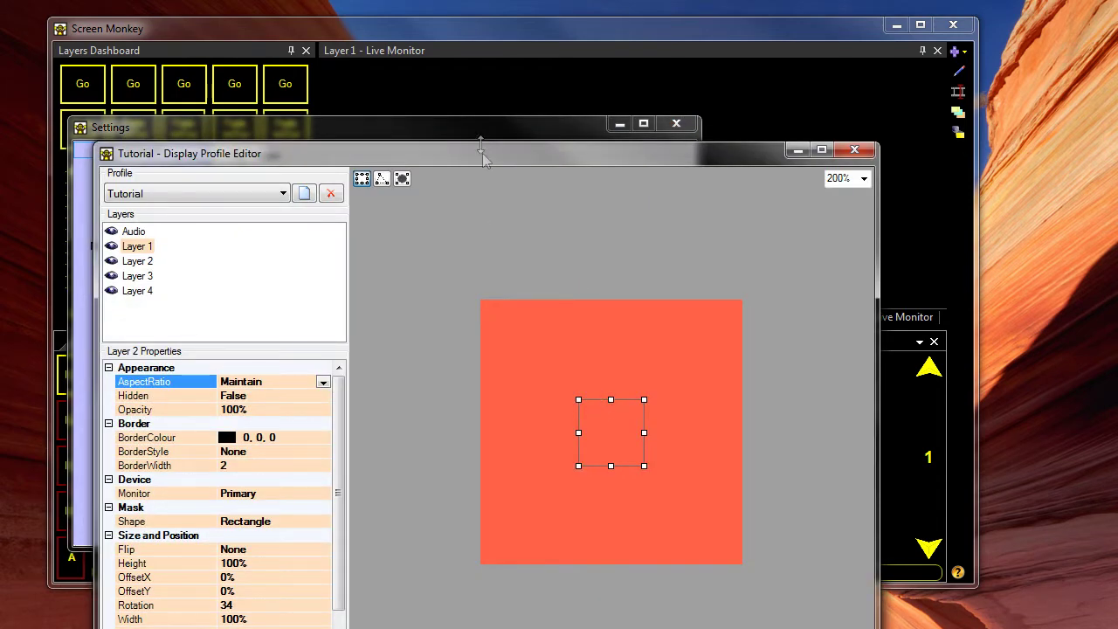
{"action": "double_click", "coordinate": [481, 146]}
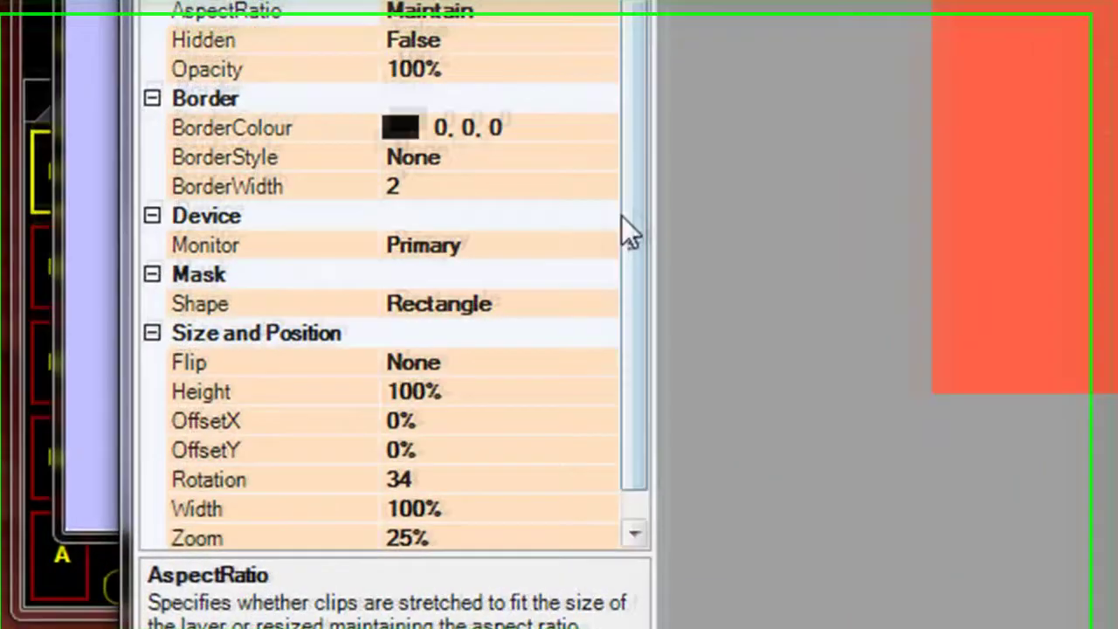
{"action": "scroll", "coordinate": [661, 262], "scroll_direction": "down", "scroll_amount": 1}
{"action": "left_click", "coordinate": [471, 447]}
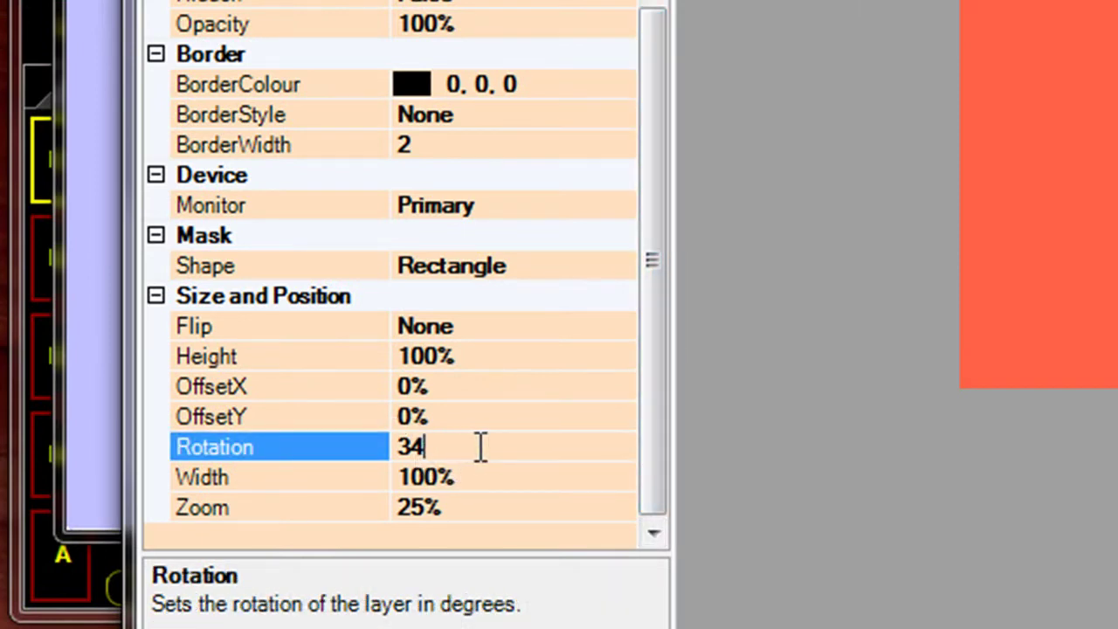
{"action": "left_click_drag", "start_coordinate": [479, 446], "coordinate": [411, 446]}
{"action": "left_click", "coordinate": [494, 447]}
{"action": "left_click_drag", "start_coordinate": [509, 448], "coordinate": [386, 446]}
- Flip the layer vertically, then return Flip to None
{"action": "left_click", "coordinate": [498, 325]}
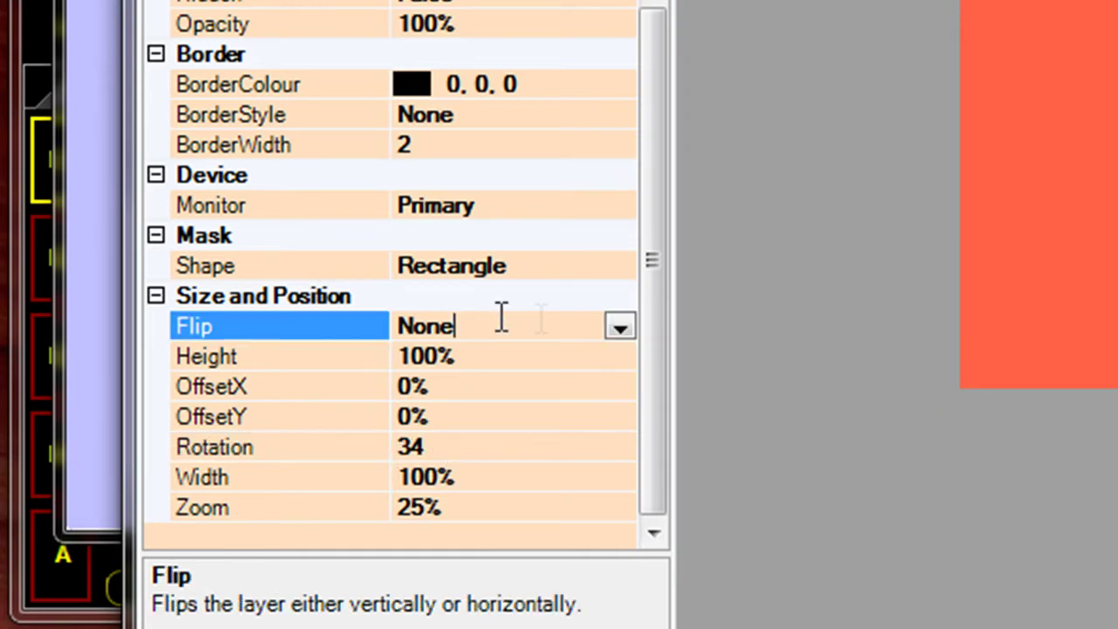
{"action": "left_click", "coordinate": [620, 328]}
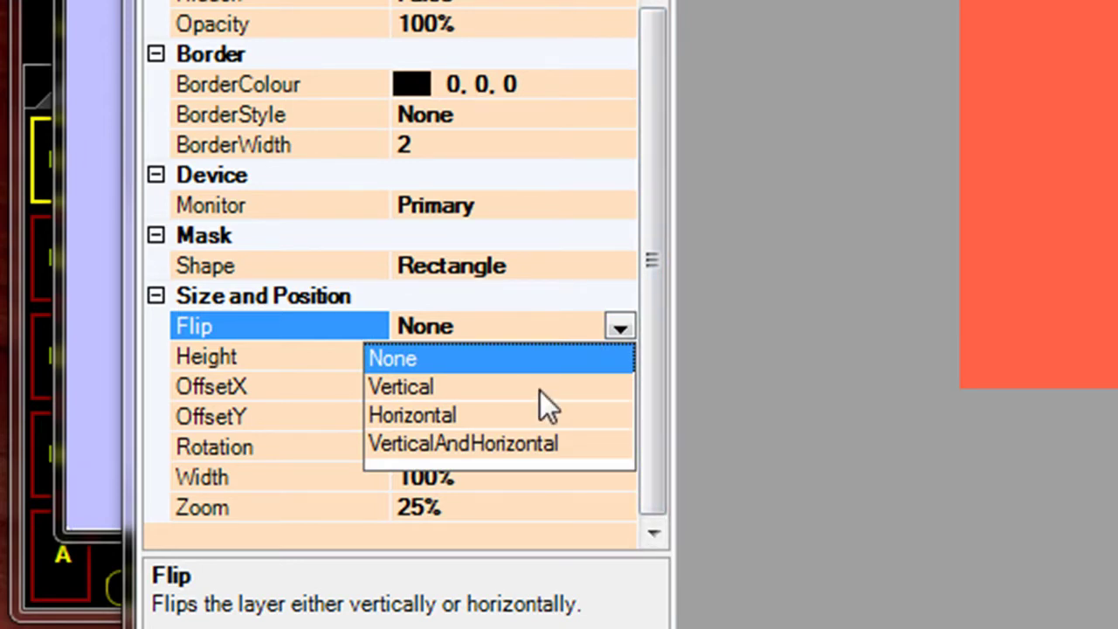
{"action": "left_click", "coordinate": [446, 398]}
{"action": "left_click", "coordinate": [620, 326]}
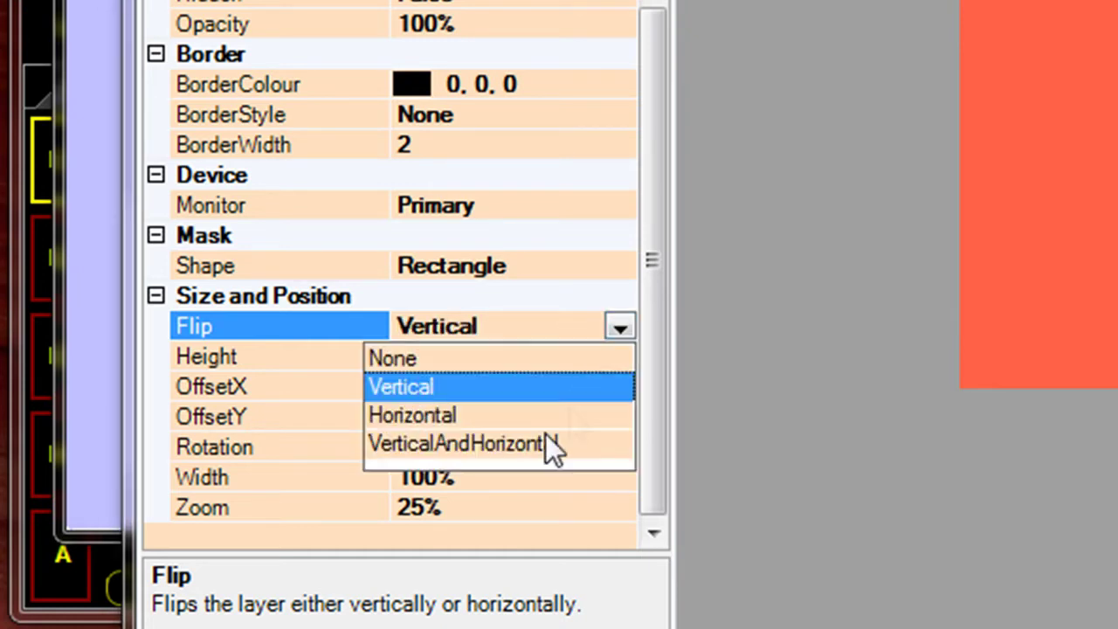
{"action": "left_click", "coordinate": [421, 356]}
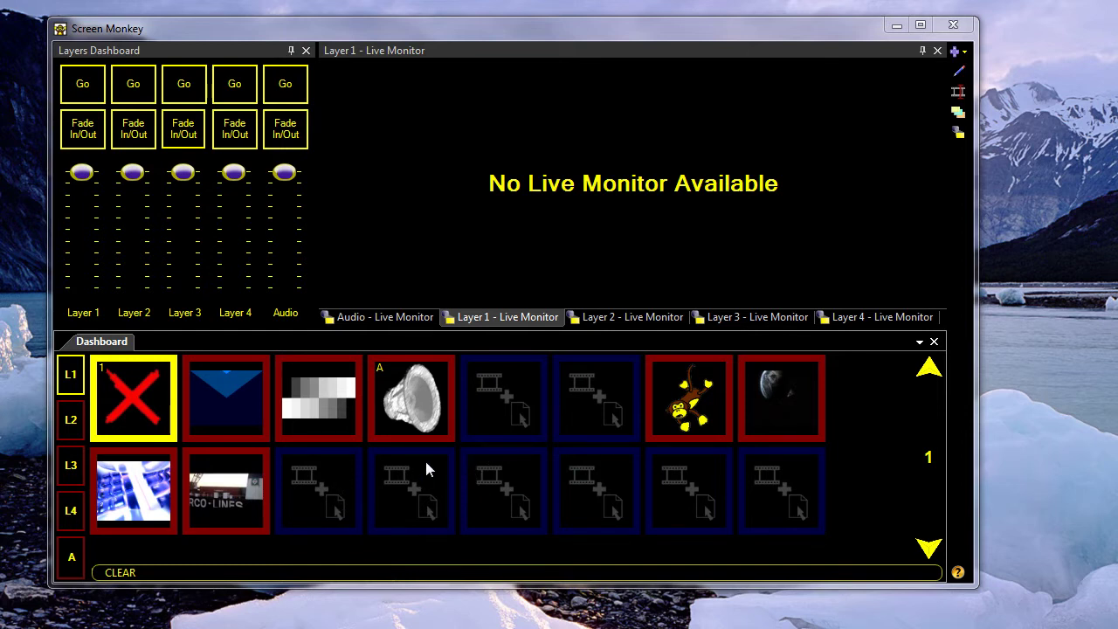
- Create a Scribble clip in an empty dashboard slot and play it live on Layer 1
{"action": "double_click", "coordinate": [327, 490]}
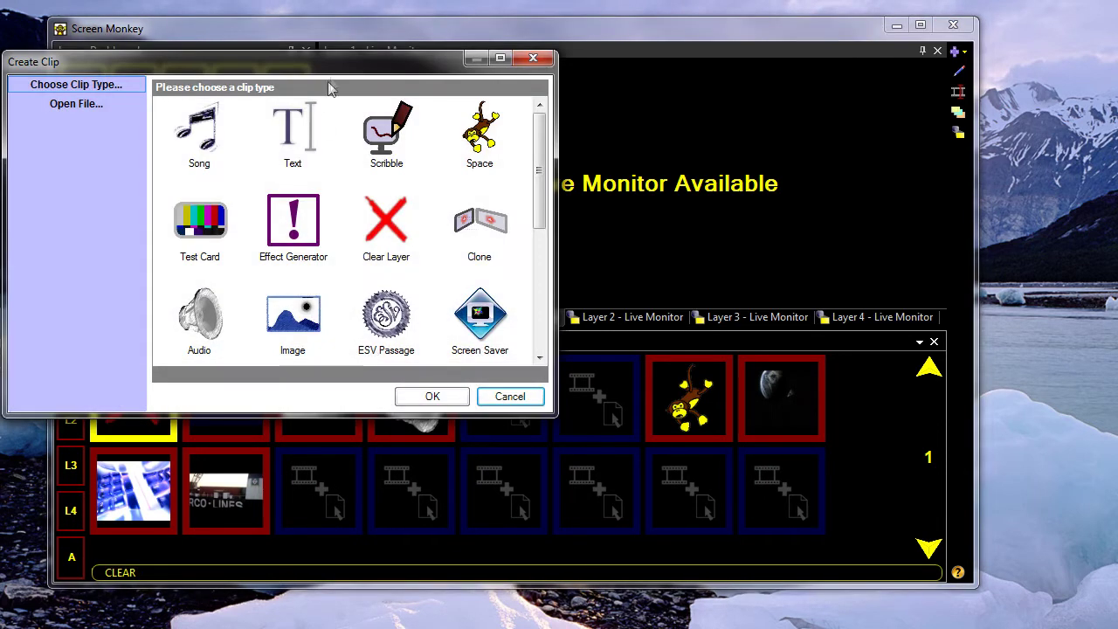
{"action": "left_click_drag", "start_coordinate": [330, 77], "coordinate": [403, 94]}
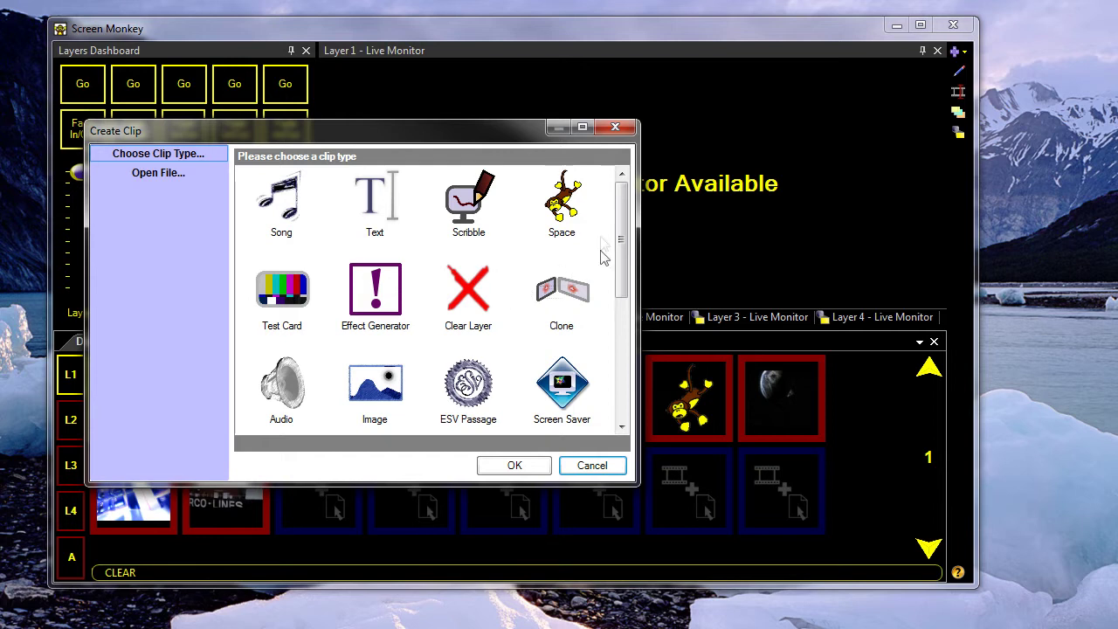
{"action": "left_click", "coordinate": [470, 201]}
{"action": "double_click", "coordinate": [470, 200]}
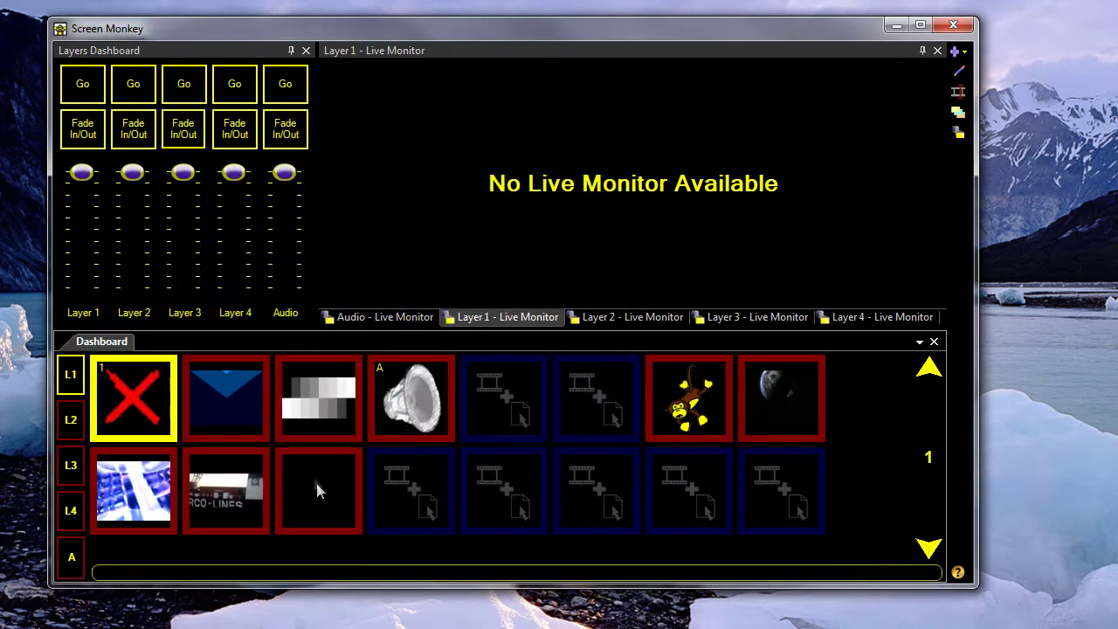
{"action": "left_click", "coordinate": [319, 496]}
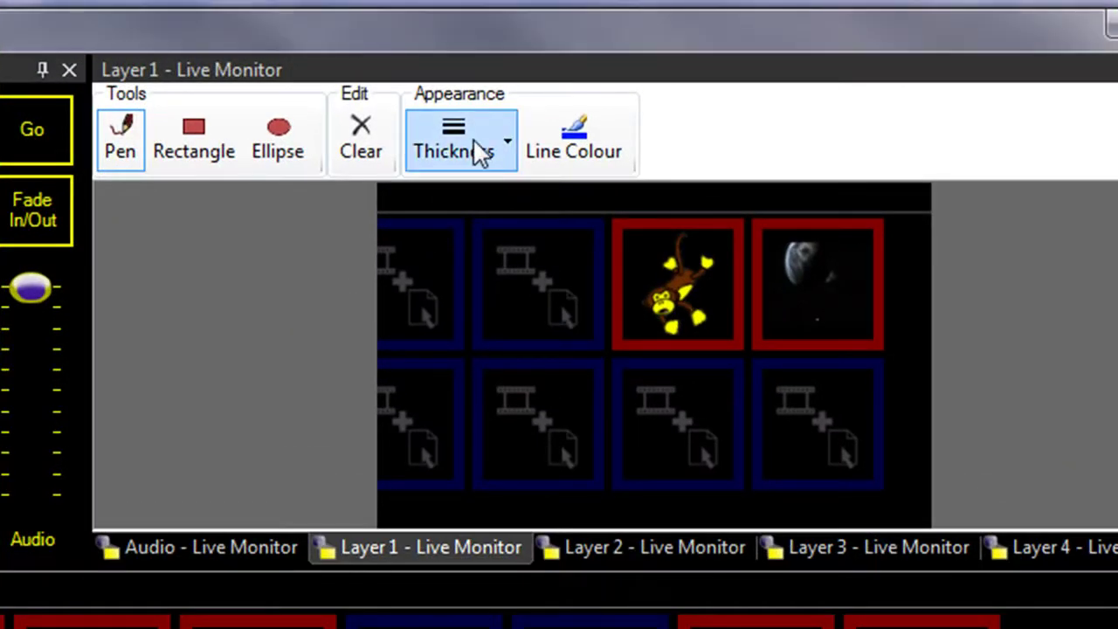
- Set the pen to Medium (5px) in blue and scribble loops over the monkey clip
{"action": "left_click", "coordinate": [488, 151]}
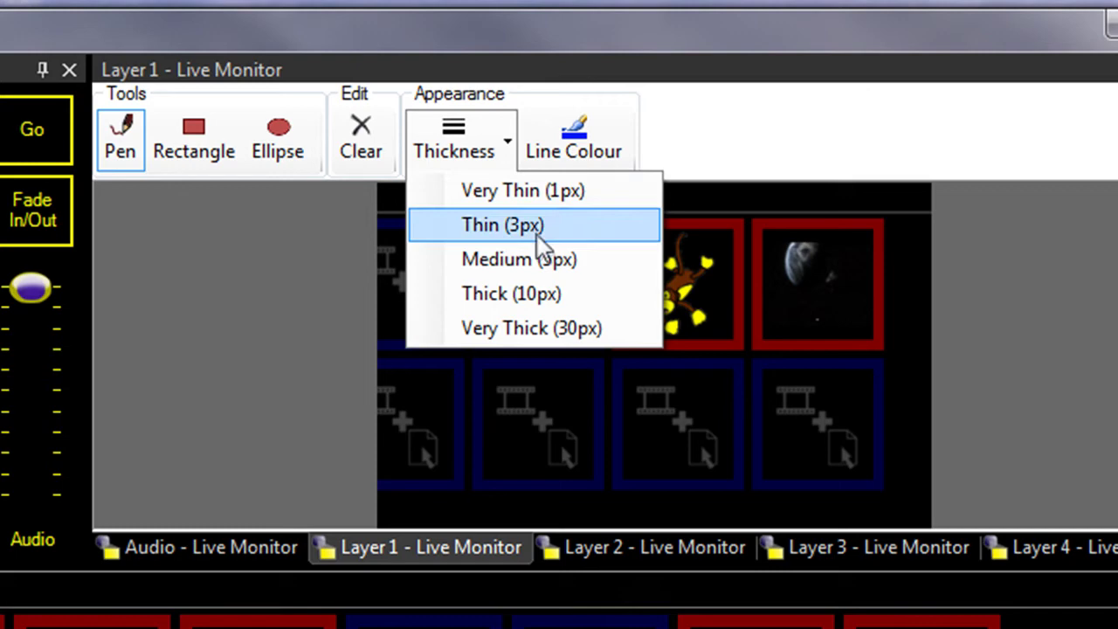
{"action": "left_click", "coordinate": [517, 258]}
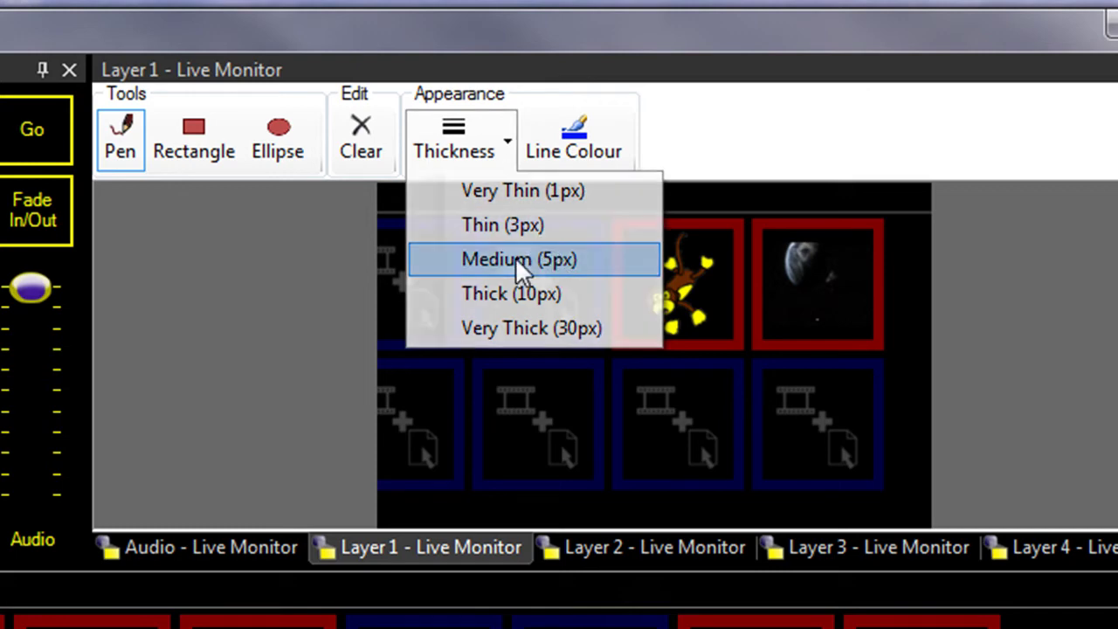
{"action": "left_click", "coordinate": [584, 135]}
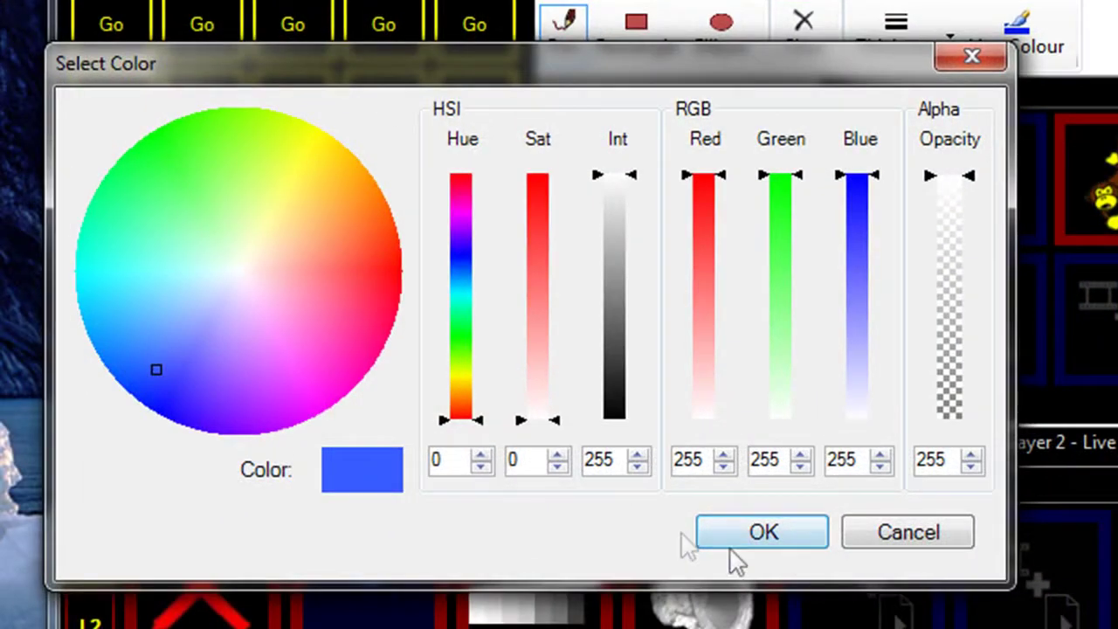
{"action": "left_click", "coordinate": [399, 618]}
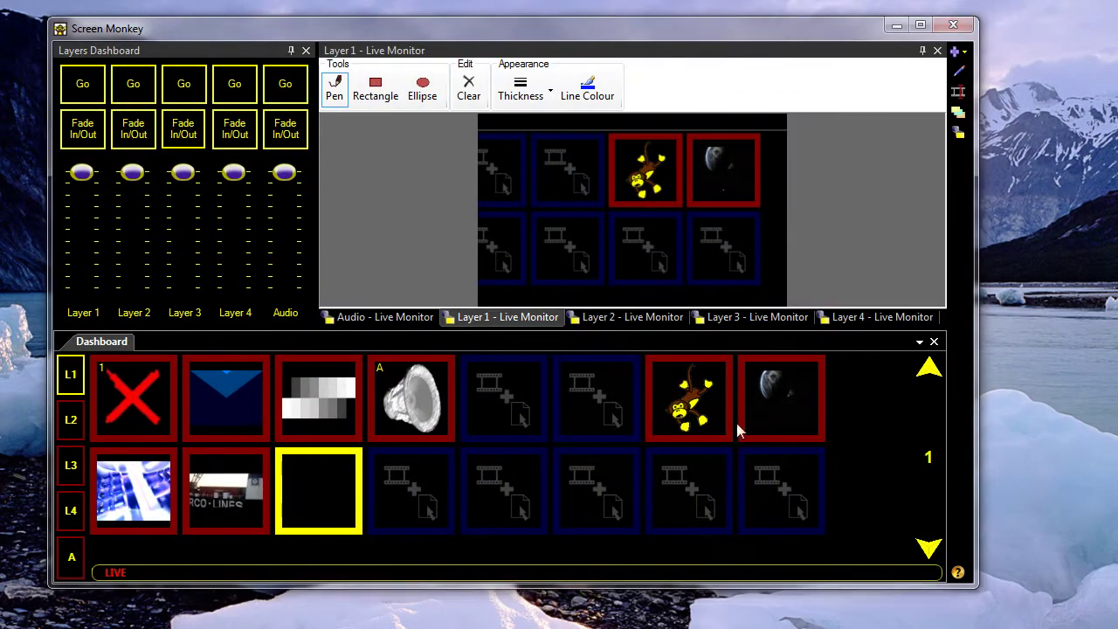
{"action": "mouse_move", "coordinate": [648, 436]}
{"action": "left_mouse_down"}
{"action": "mouse_move", "coordinate": [649, 484]}
{"action": "mouse_move", "coordinate": [734, 506]}
{"action": "mouse_move", "coordinate": [672, 500]}
{"action": "mouse_move", "coordinate": [663, 454]}
{"action": "mouse_move", "coordinate": [714, 465]}
{"action": "left_mouse_up"}
{"action": "mouse_move", "coordinate": [671, 426]}
{"action": "left_mouse_down"}
{"action": "mouse_move", "coordinate": [656, 467]}
{"action": "mouse_move", "coordinate": [761, 515]}
{"action": "mouse_move", "coordinate": [714, 463]}
{"action": "mouse_move", "coordinate": [690, 402]}
{"action": "left_mouse_up"}
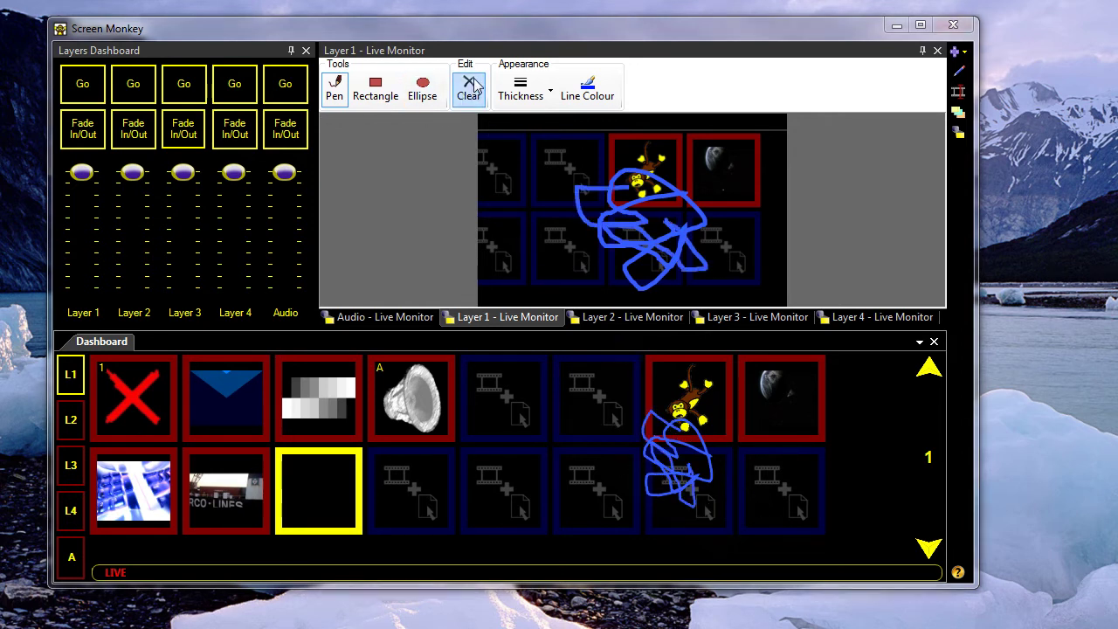
- Wipe the scribble and draw a blue rectangle on the live output
{"action": "left_click", "coordinate": [470, 87]}
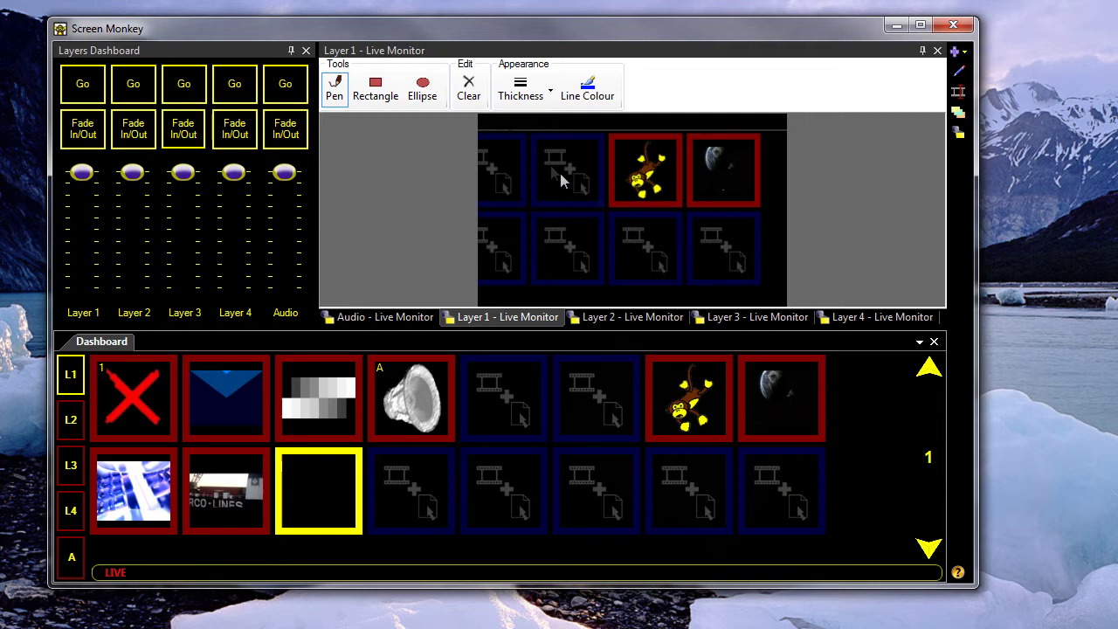
{"action": "left_click", "coordinate": [375, 87]}
{"action": "left_click_drag", "start_coordinate": [542, 159], "coordinate": [669, 263]}
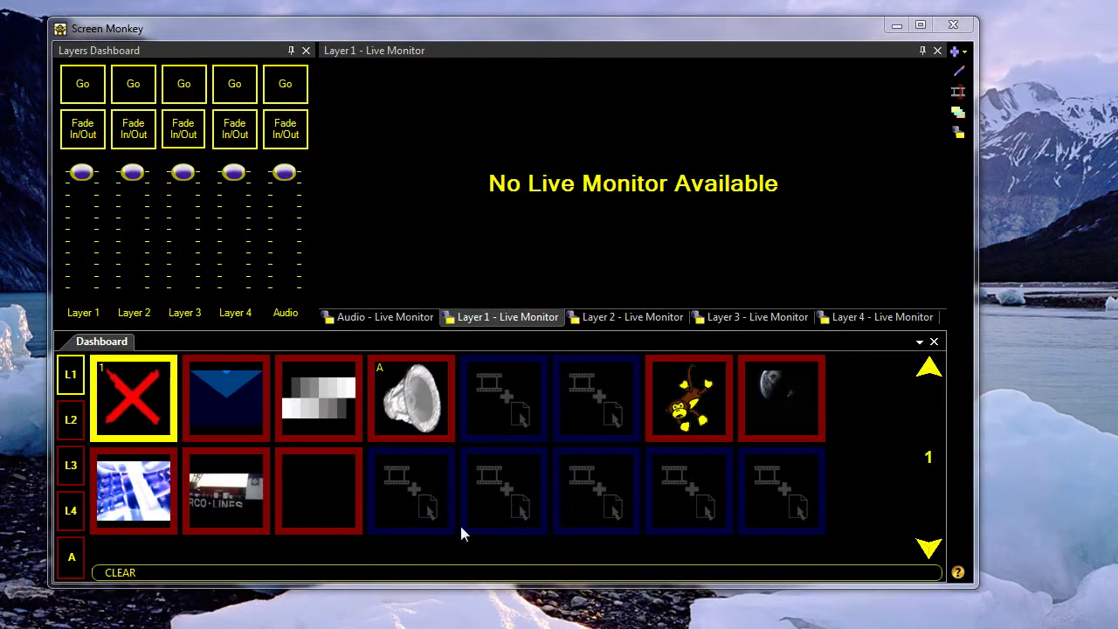
- Create a new Text clip in an empty dashboard slot and open its text editor
{"action": "left_click", "coordinate": [502, 408]}
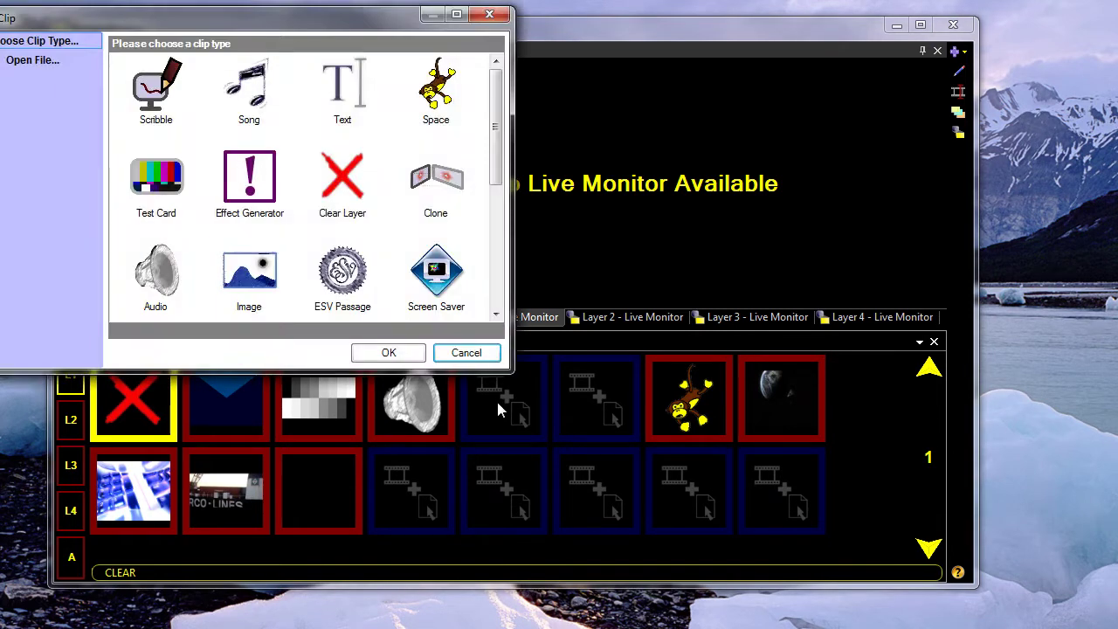
{"action": "left_click", "coordinate": [348, 82]}
{"action": "double_click", "coordinate": [347, 81]}
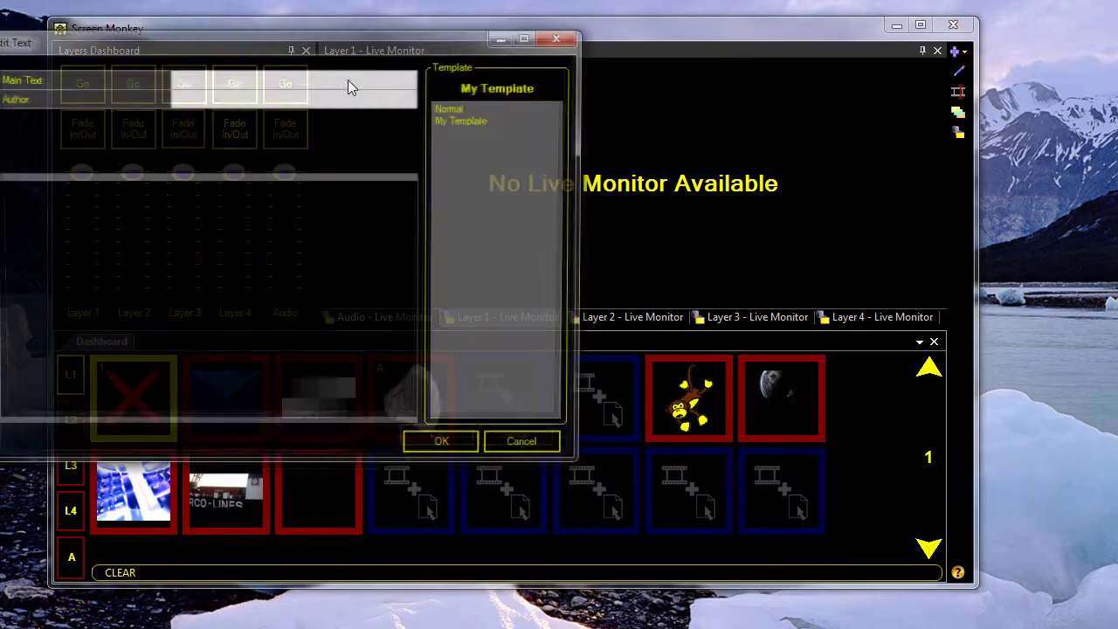
{"action": "left_click_drag", "start_coordinate": [315, 42], "coordinate": [563, 118]}
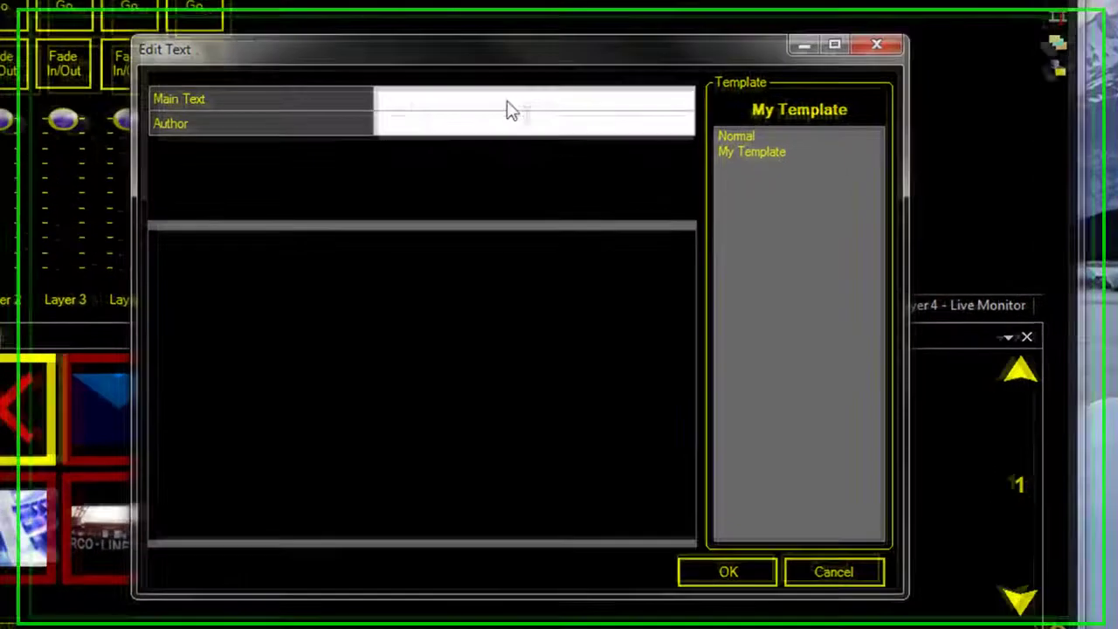
- Enter the main text 'Screen Monkey Tutorial' and begin typing the author's name
{"action": "left_click", "coordinate": [455, 156]}
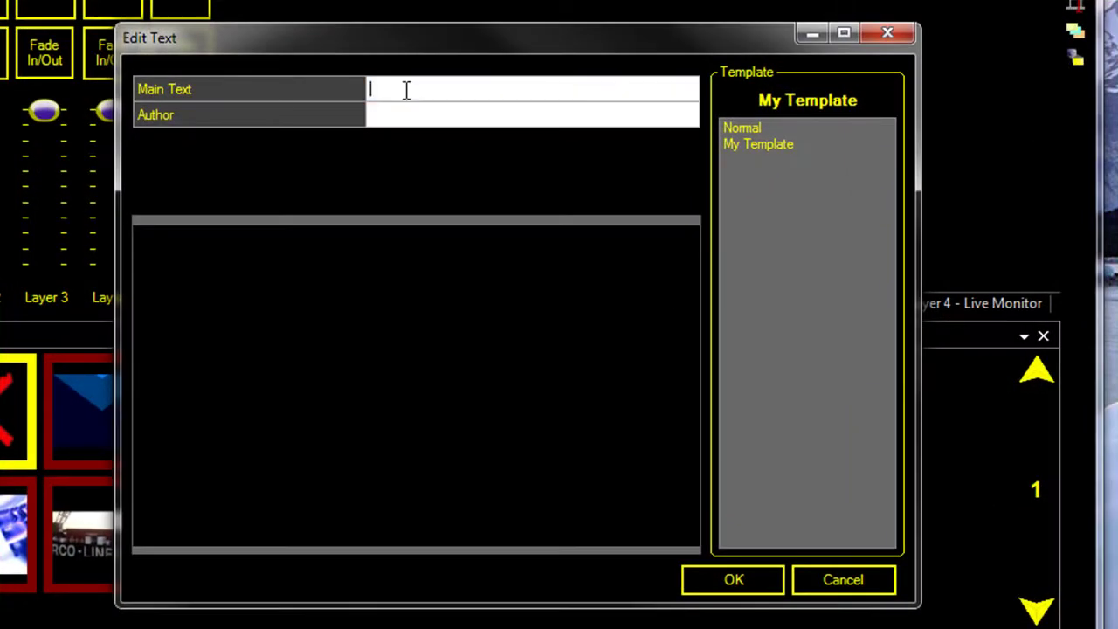
{"action": "type", "text": "T"}
{"action": "type", "text": "Screen Monke"}
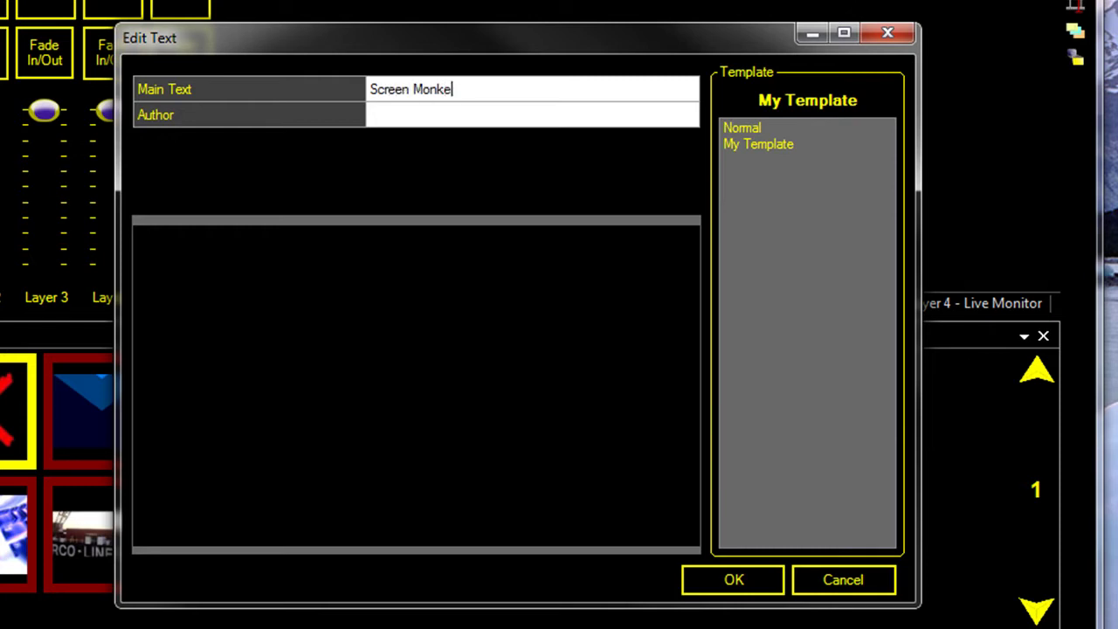
{"action": "type", "text": "y Tutorial"}
{"action": "left_click", "coordinate": [420, 114]}
{"action": "type", "text": "Oliver Waits"}
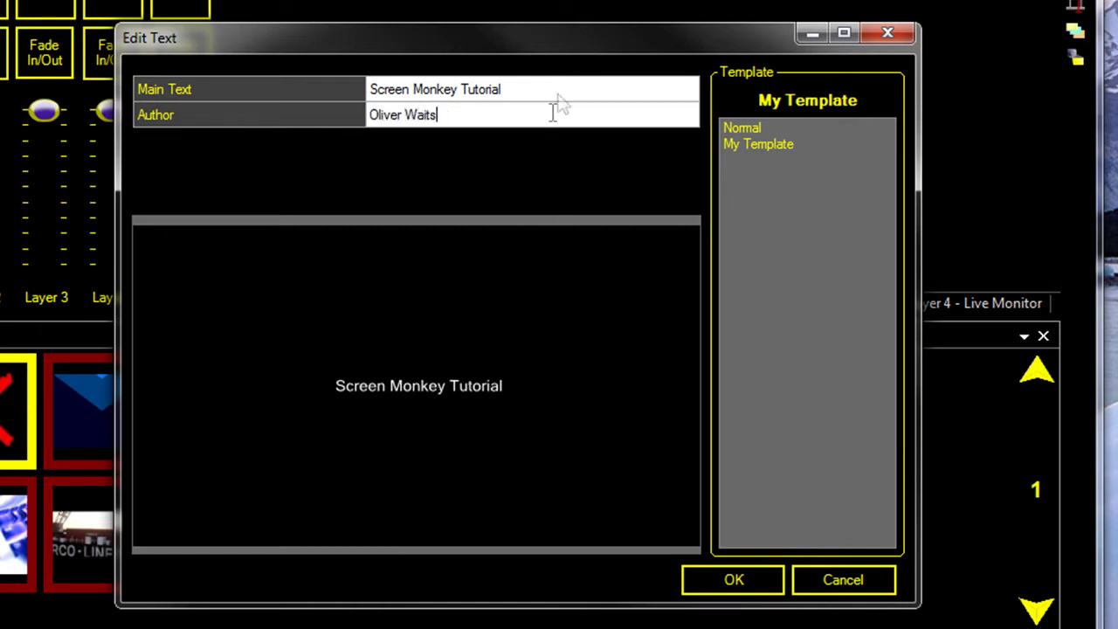
- Compare the Normal and My Template previews, keep My Template, add the clip and play it live
{"action": "left_click", "coordinate": [561, 88]}
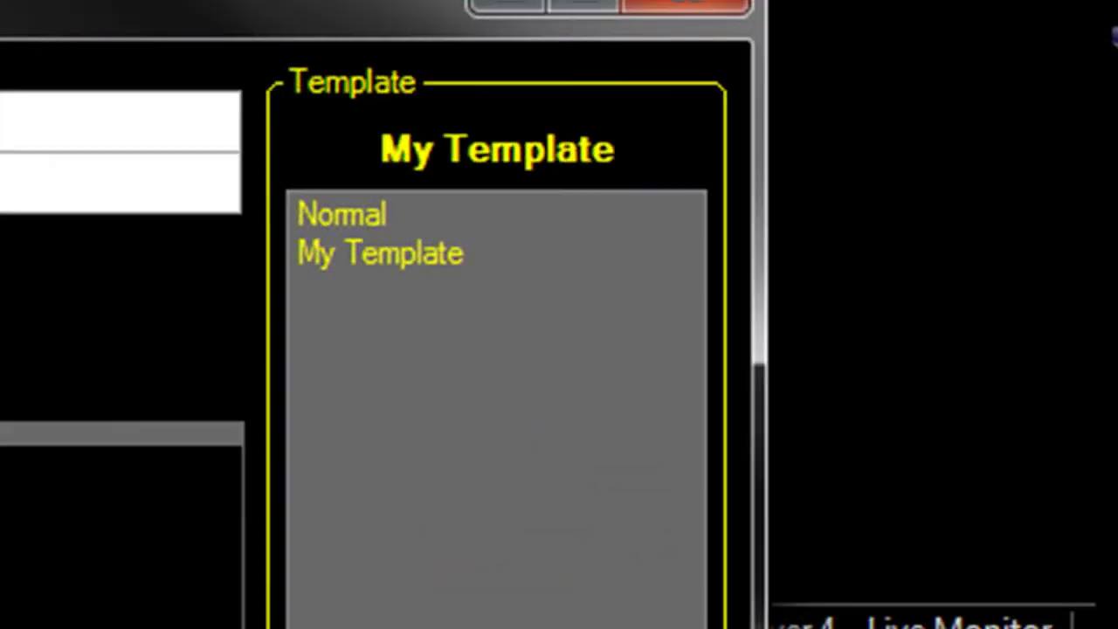
{"action": "left_click", "coordinate": [375, 216]}
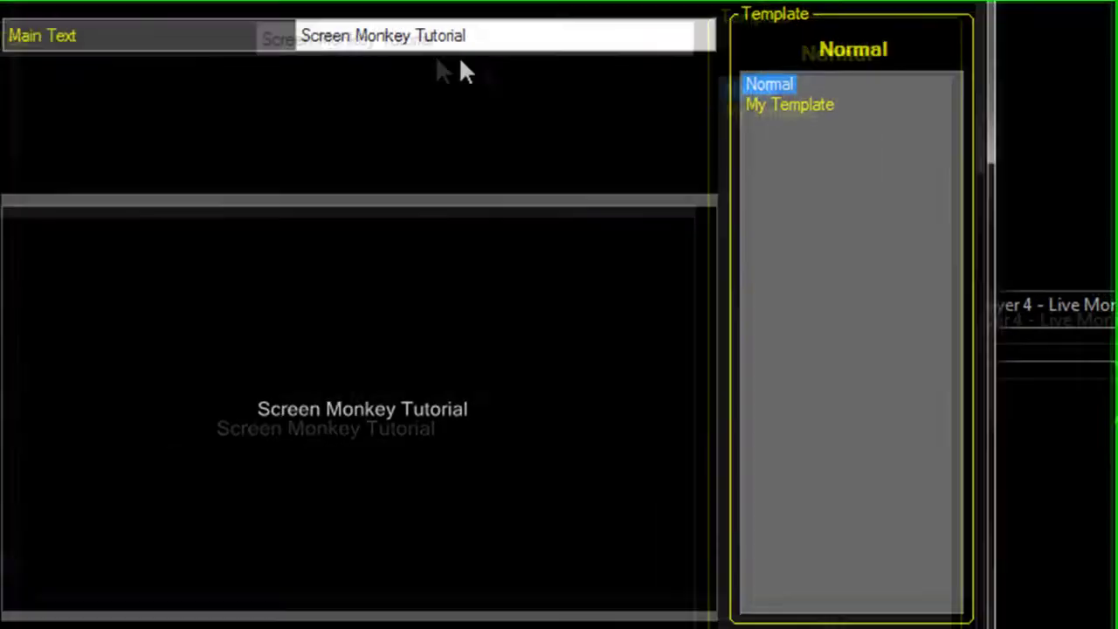
{"action": "left_click", "coordinate": [828, 104]}
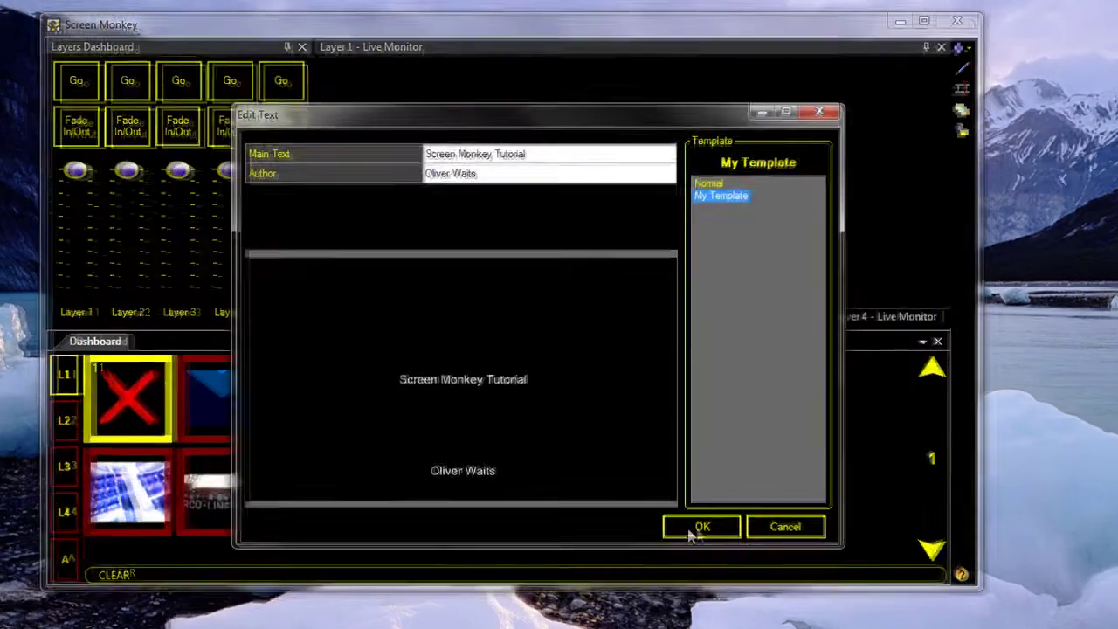
{"action": "left_click", "coordinate": [773, 621]}
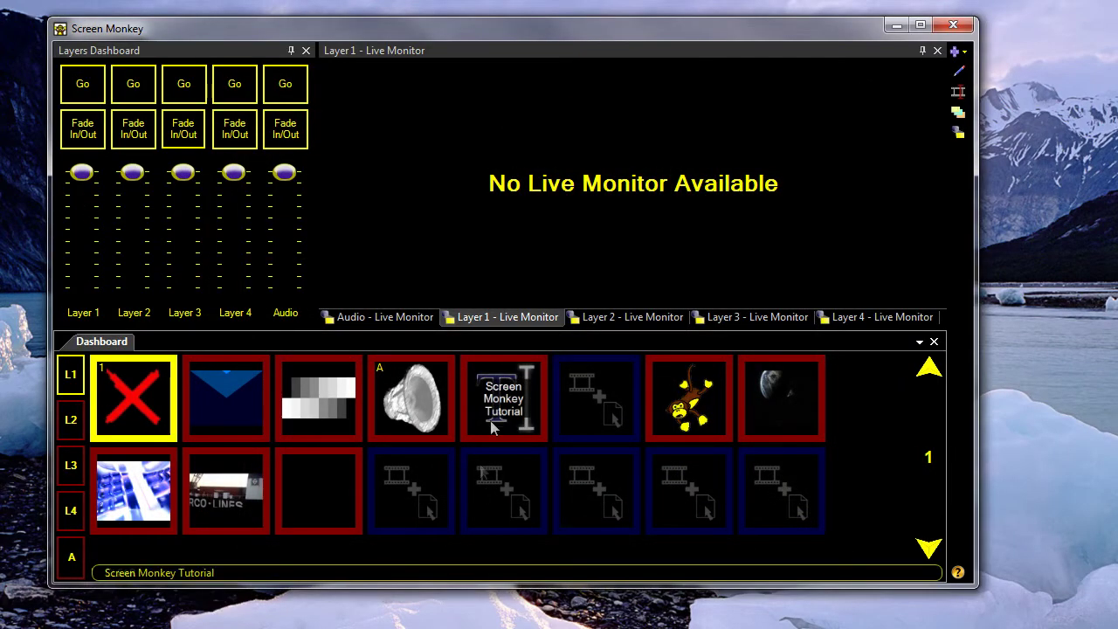
{"action": "left_click", "coordinate": [515, 403]}
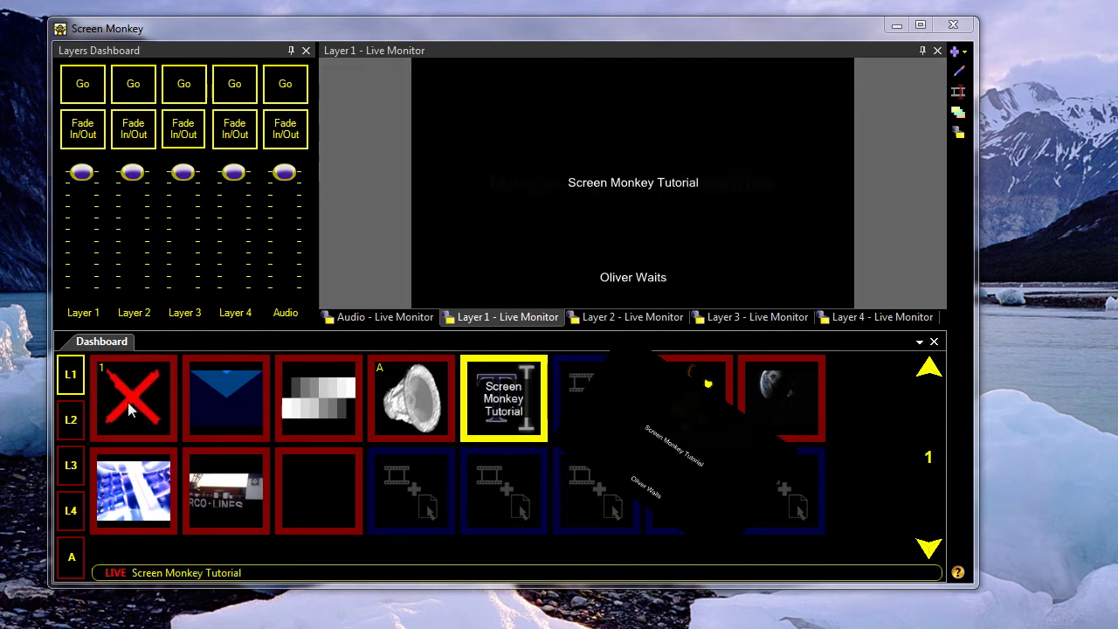
- Give the tutorial clip's captions no background in Display Options and show it live again
{"action": "right_click", "coordinate": [521, 383]}
{"action": "left_click", "coordinate": [566, 413]}
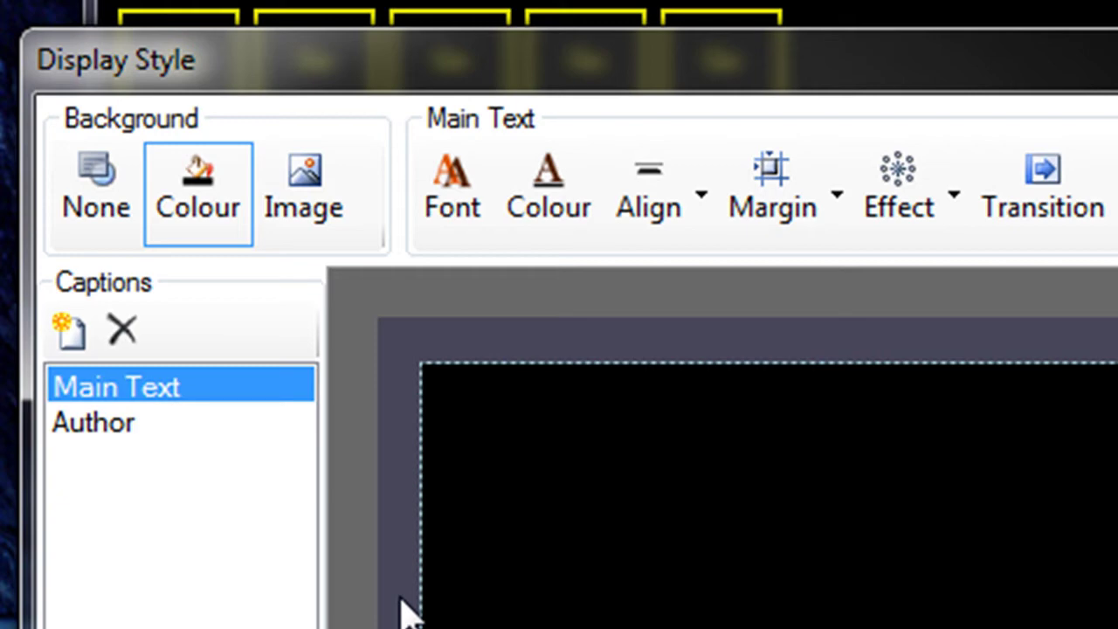
{"action": "left_click", "coordinate": [103, 208]}
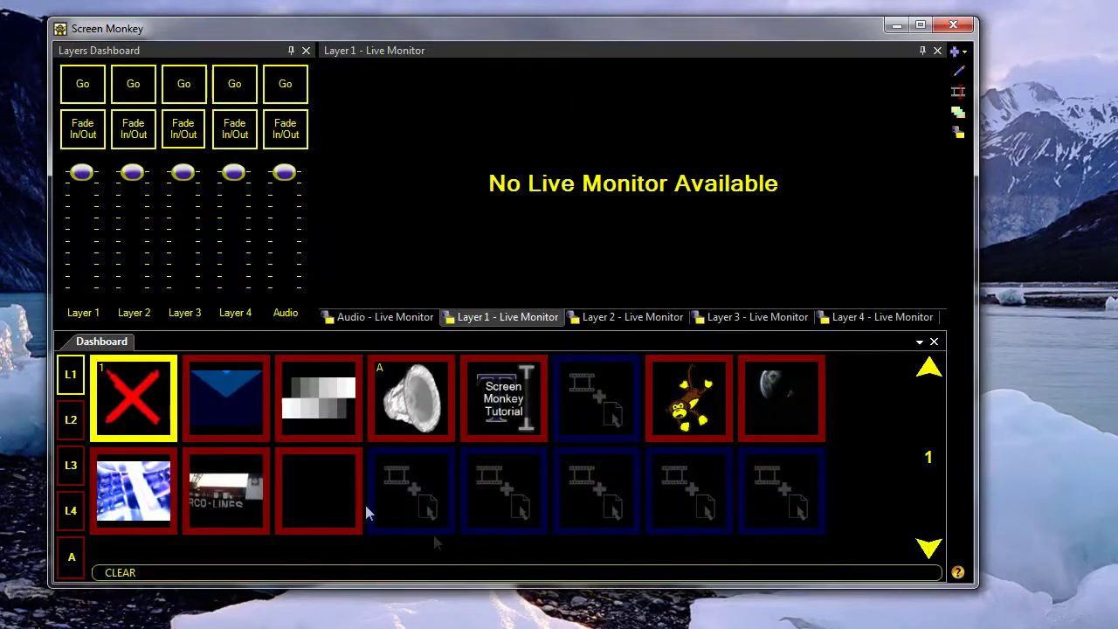
{"action": "left_click", "coordinate": [511, 400]}
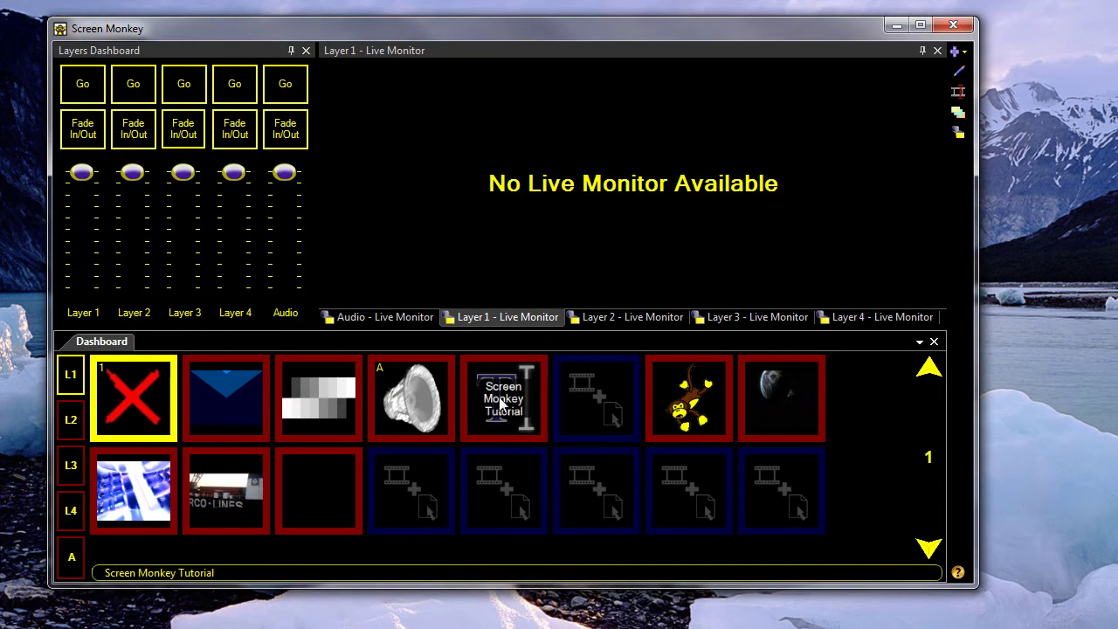
- Add a Text 5 caption with a bottom margin of 50 and save the display style
{"action": "right_click", "coordinate": [513, 396]}
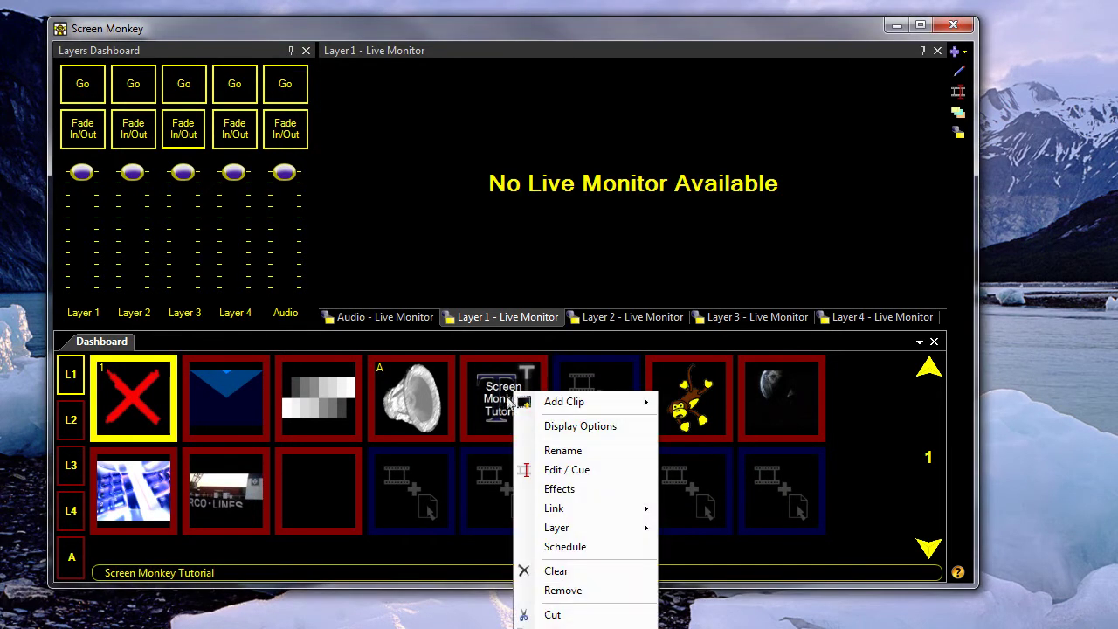
{"action": "left_click", "coordinate": [577, 426]}
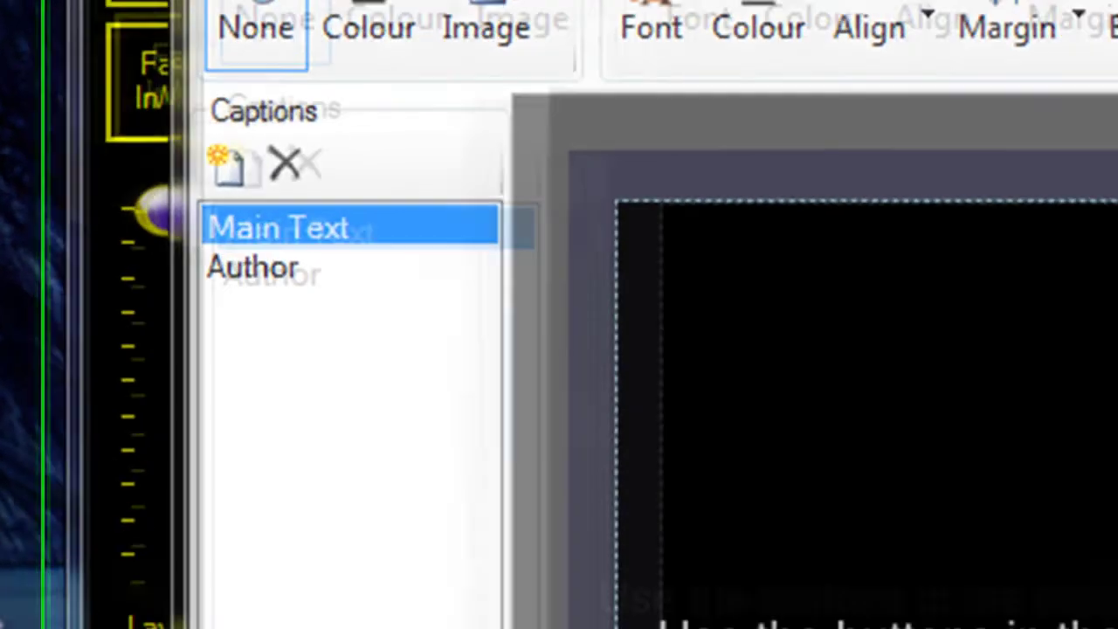
{"action": "left_click", "coordinate": [279, 166]}
{"action": "type", "text": "Text 5"}
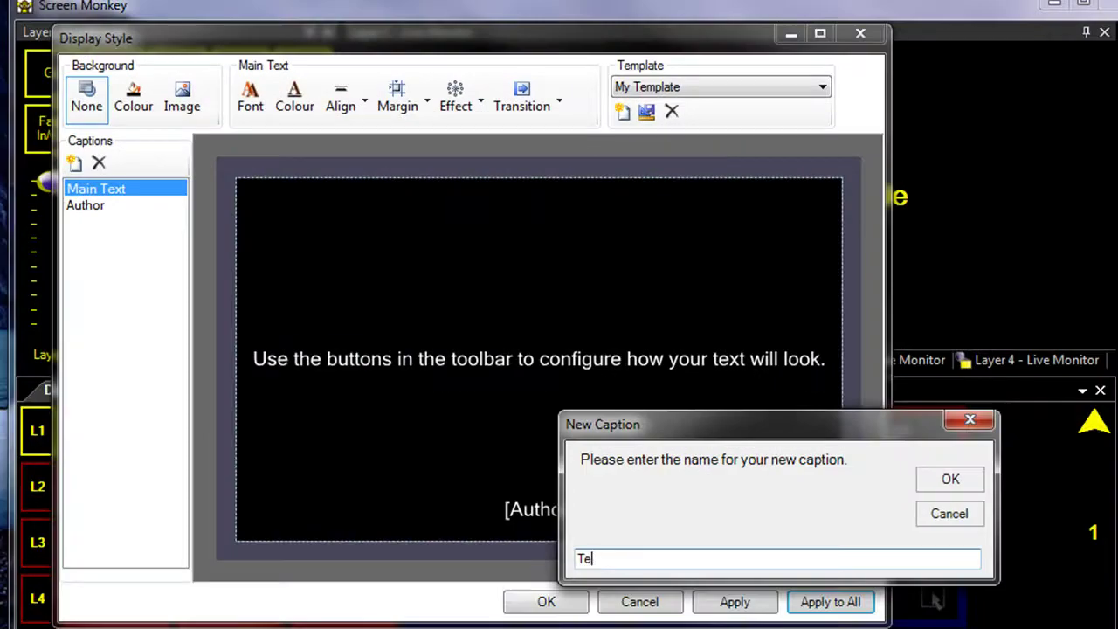
{"action": "key", "text": "Return"}
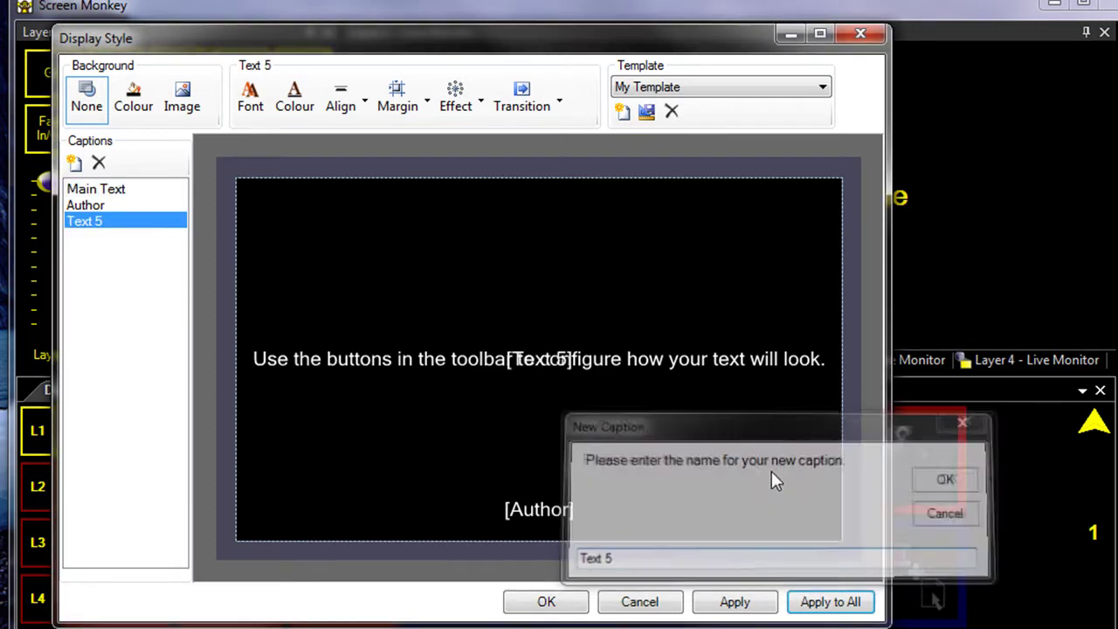
{"action": "left_click", "coordinate": [421, 103]}
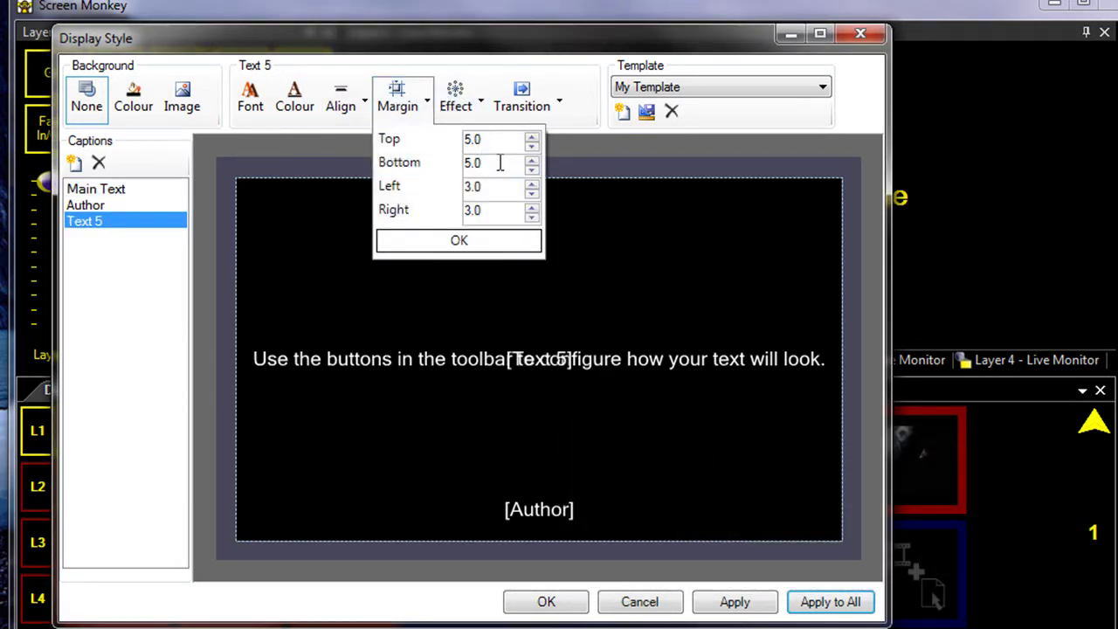
{"action": "left_click_drag", "start_coordinate": [498, 165], "coordinate": [418, 171]}
{"action": "type", "text": "5"}
{"action": "left_click", "coordinate": [499, 241]}
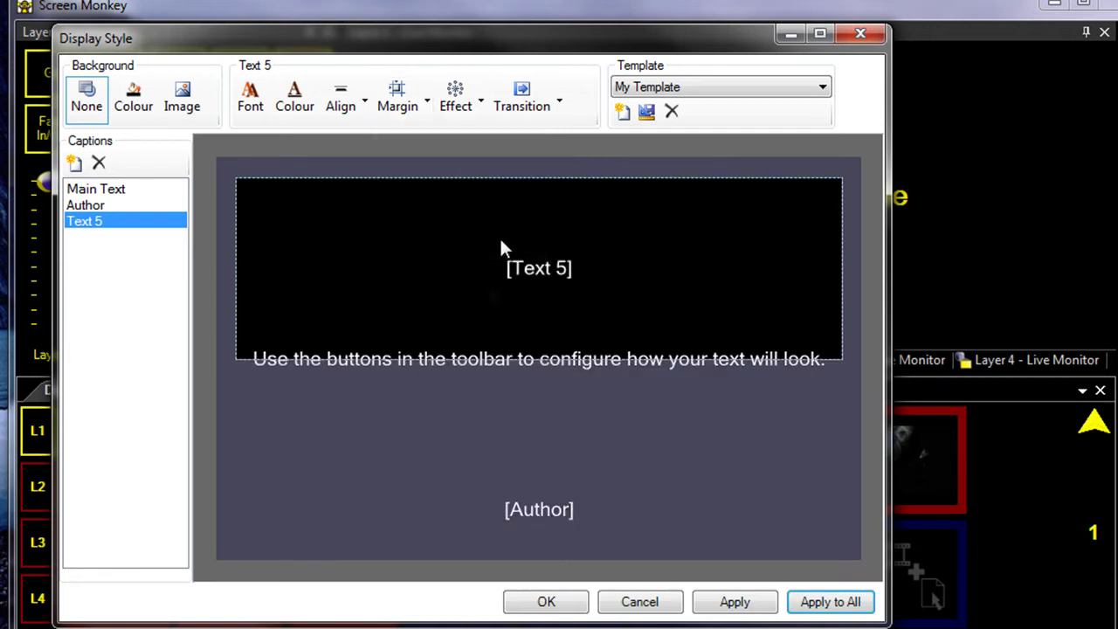
{"action": "left_click", "coordinate": [564, 601]}
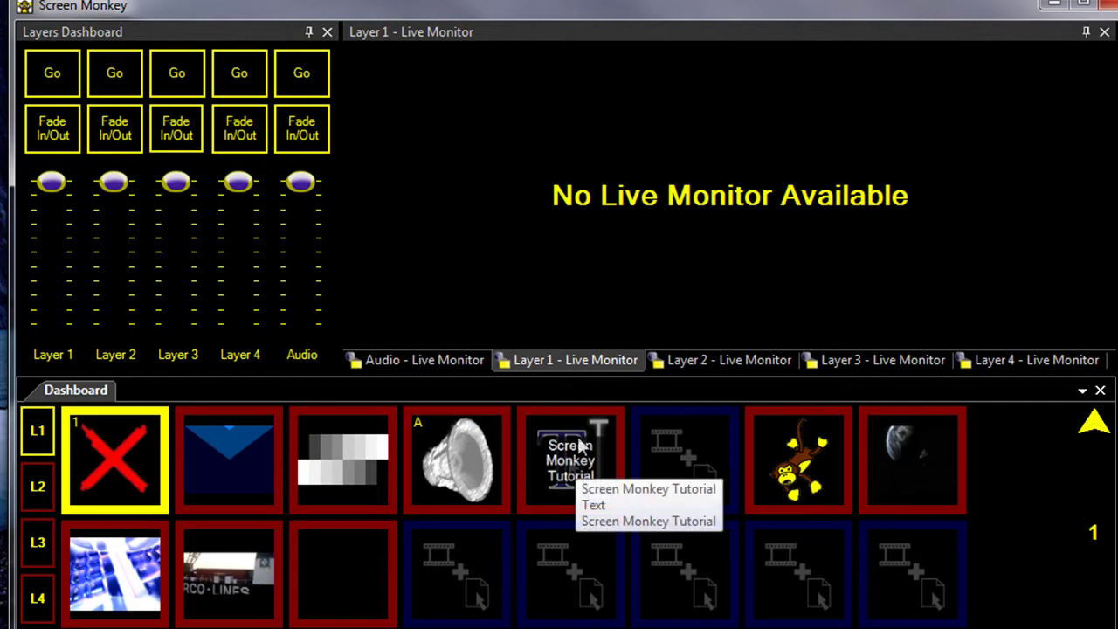
- Set the tutorial clip's Text 5 caption to 'December 2010' and take the clip off air
{"action": "right_click", "coordinate": [582, 463]}
{"action": "left_click", "coordinate": [631, 552]}
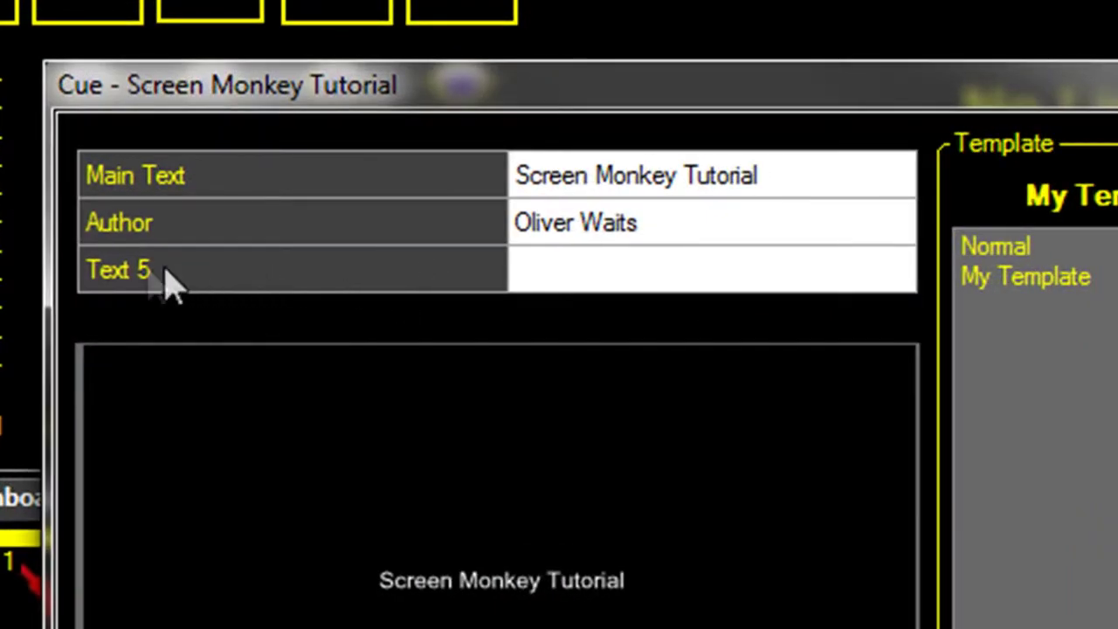
{"action": "left_click", "coordinate": [600, 270]}
{"action": "type", "text": "Decembe"}
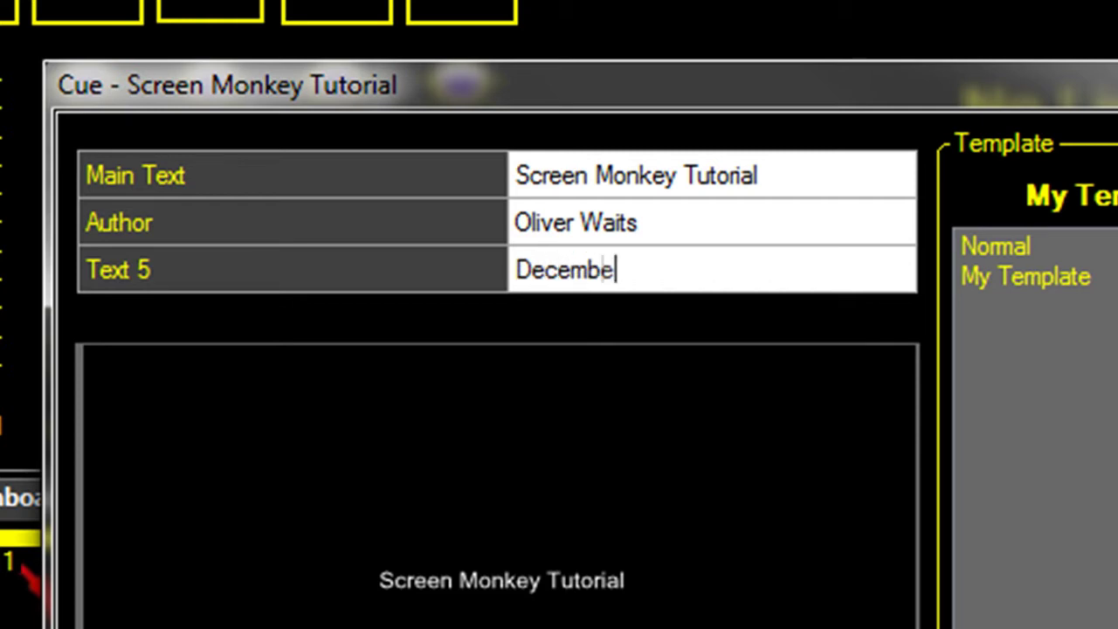
{"action": "type", "text": "r 2010"}
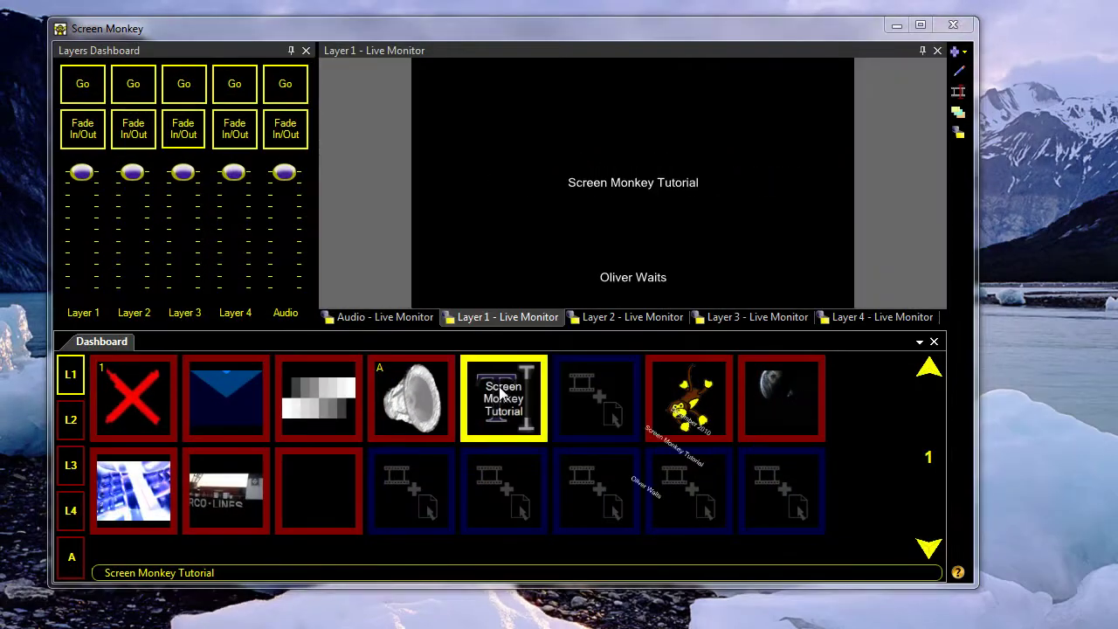
{"action": "left_click", "coordinate": [500, 395]}
- Save the tutorial clip's display layout as a new template named Template 1
{"action": "right_click", "coordinate": [504, 401]}
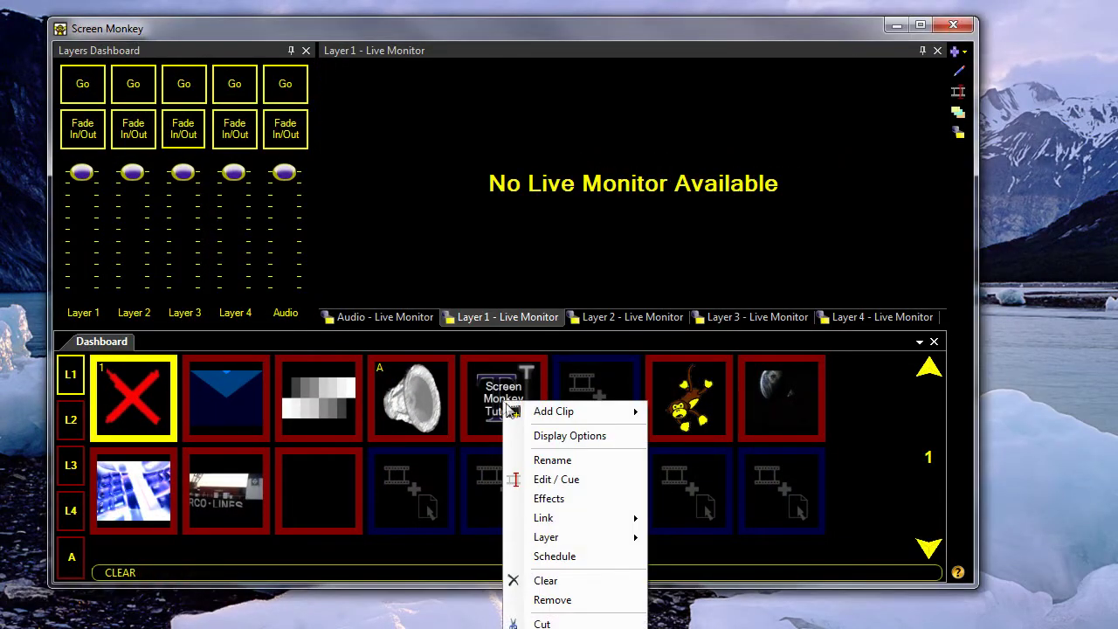
{"action": "left_click", "coordinate": [544, 437]}
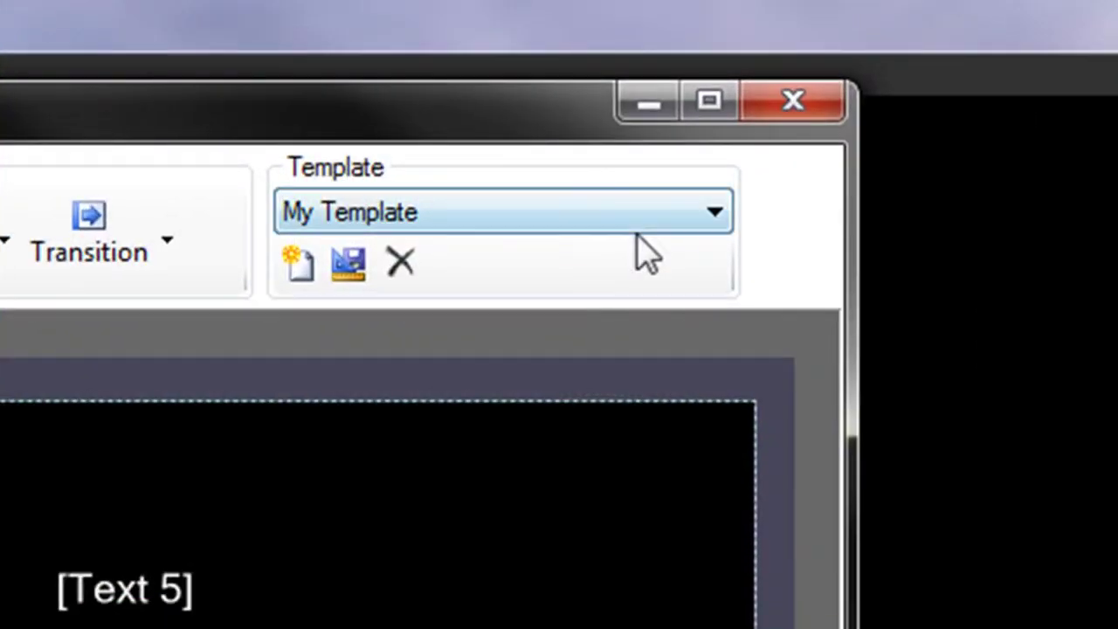
{"action": "left_click", "coordinate": [306, 267]}
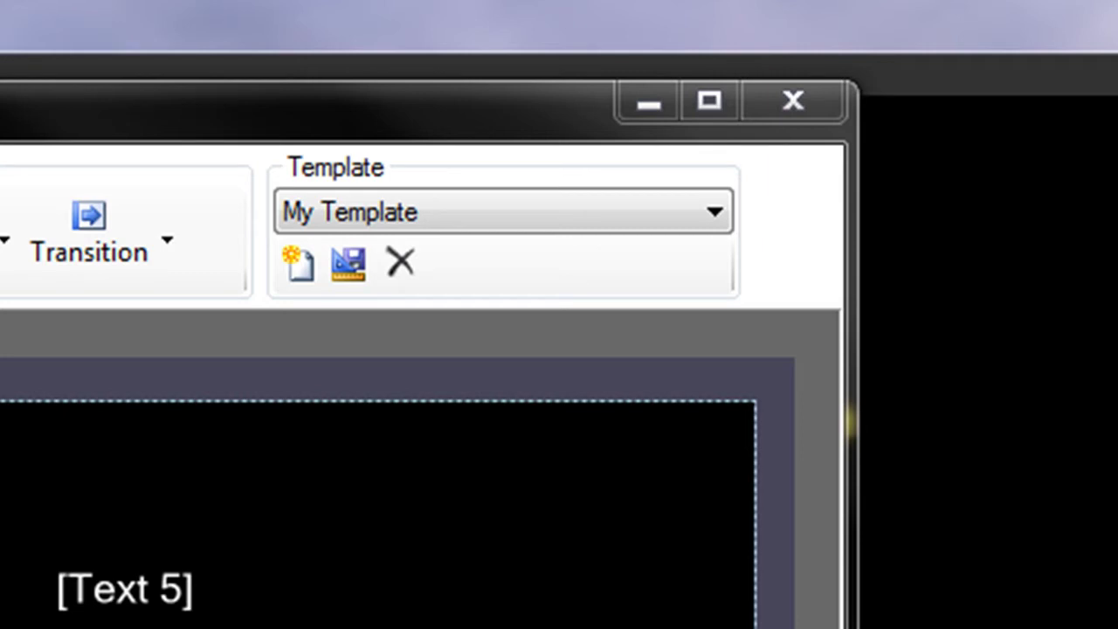
{"action": "key", "text": "Return"}
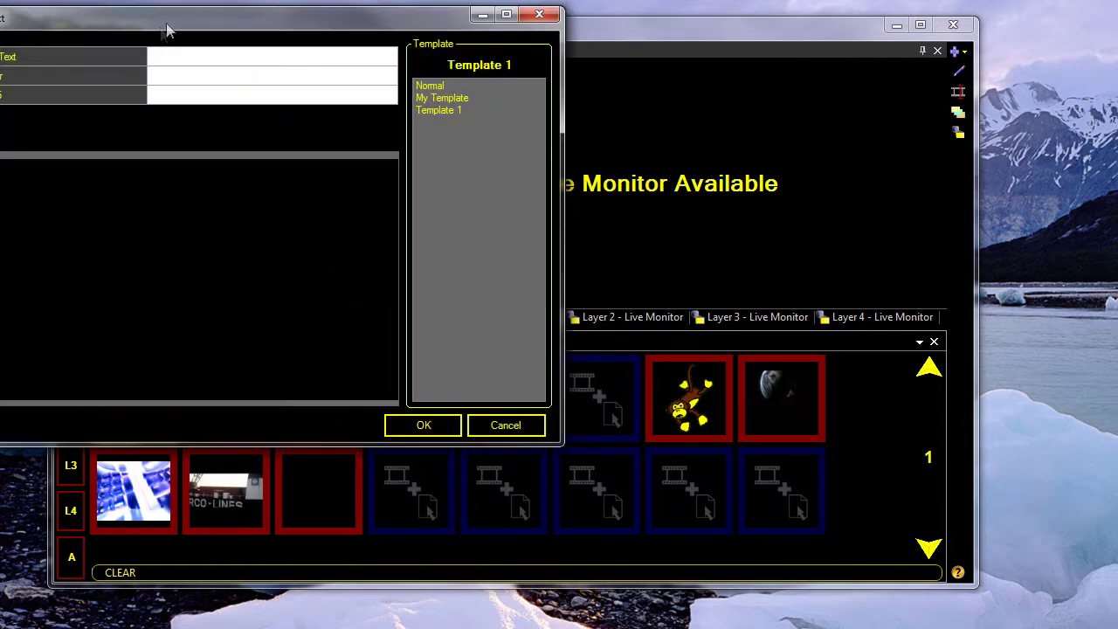
- Switch between My Template and Template 1, settle on Template 1, and close the text editor
{"action": "left_click_drag", "start_coordinate": [169, 30], "coordinate": [381, 77]}
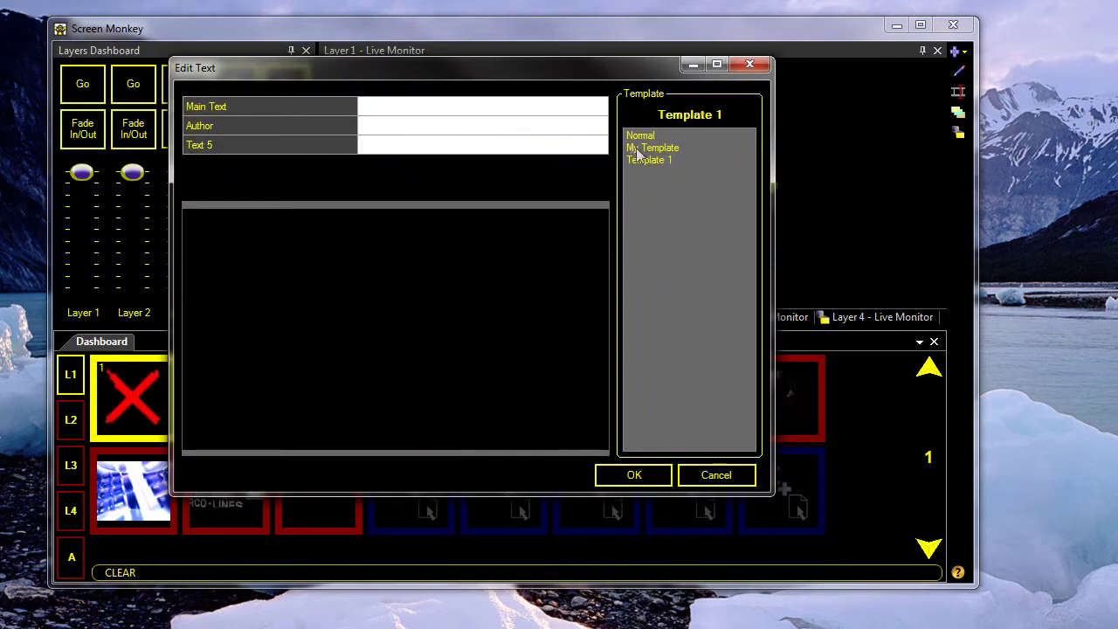
{"action": "left_click", "coordinate": [667, 148]}
{"action": "left_click", "coordinate": [659, 161]}
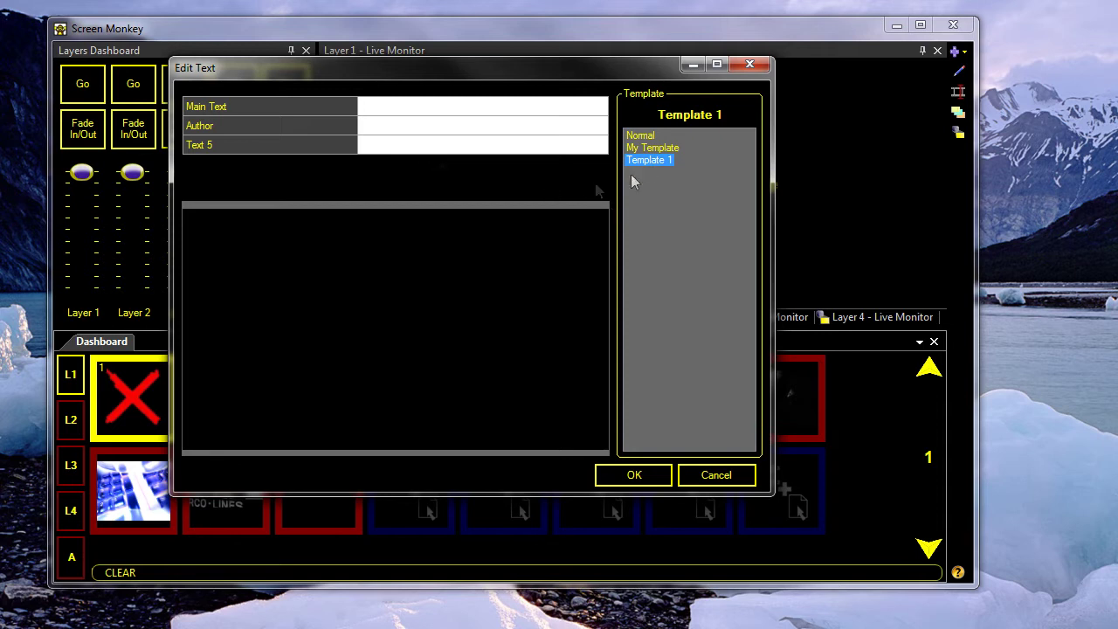
{"action": "left_click", "coordinate": [666, 149]}
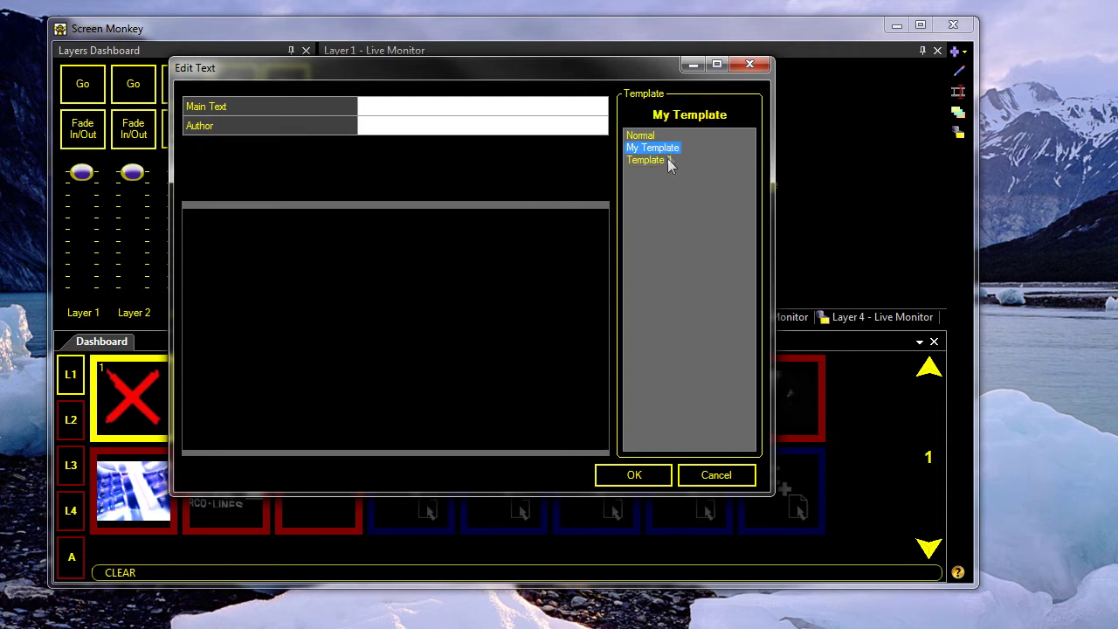
{"action": "left_click", "coordinate": [664, 161]}
{"action": "left_click", "coordinate": [662, 148]}
{"action": "left_click", "coordinate": [662, 161]}
{"action": "left_click", "coordinate": [649, 478]}
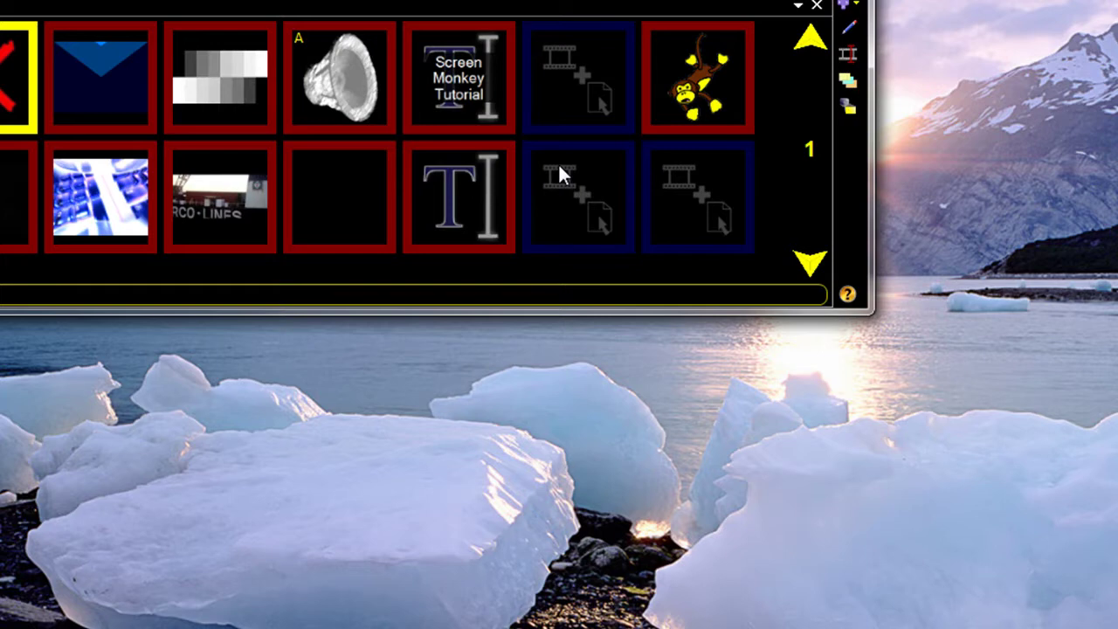
- Add a Clone clip to the empty slot and set its source layer to Layer 3
{"action": "left_click", "coordinate": [558, 162]}
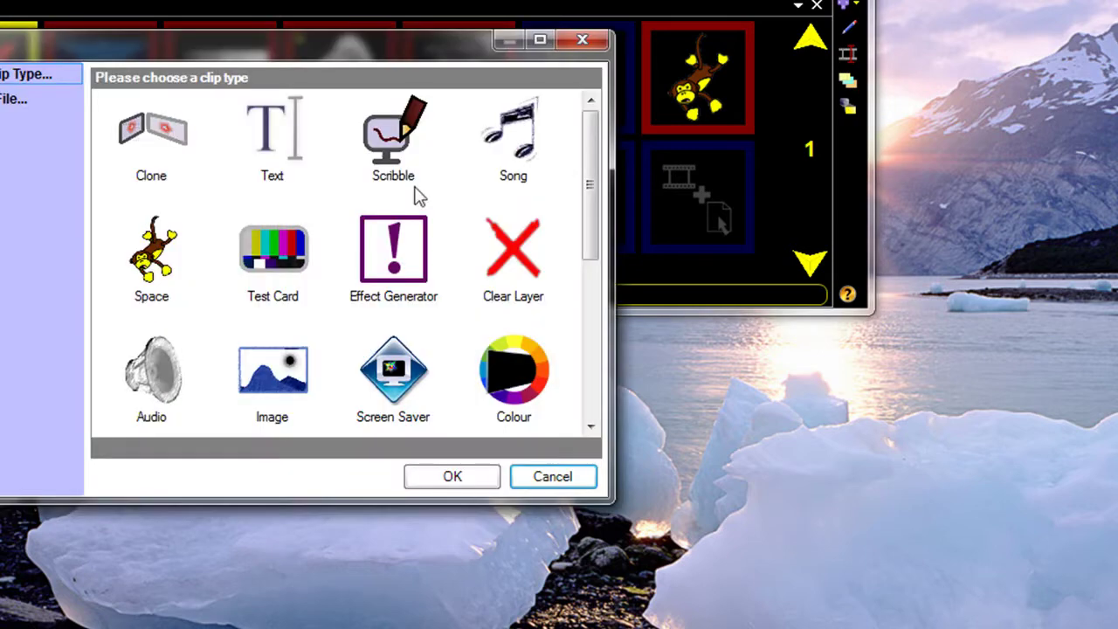
{"action": "left_click", "coordinate": [135, 138]}
{"action": "left_click", "coordinate": [460, 479]}
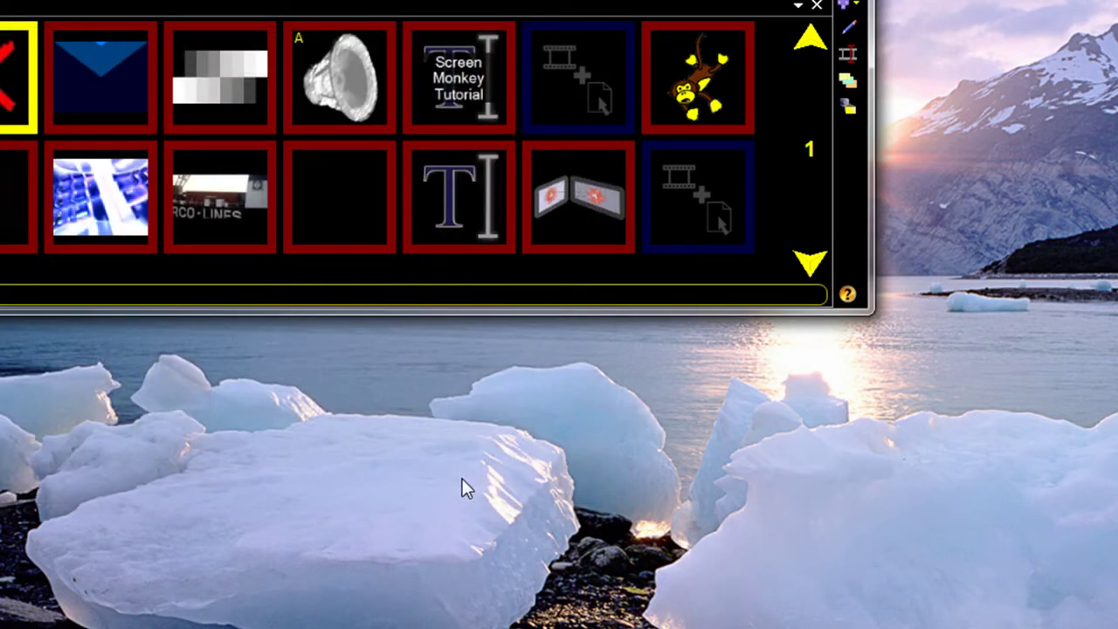
{"action": "right_click", "coordinate": [573, 188]}
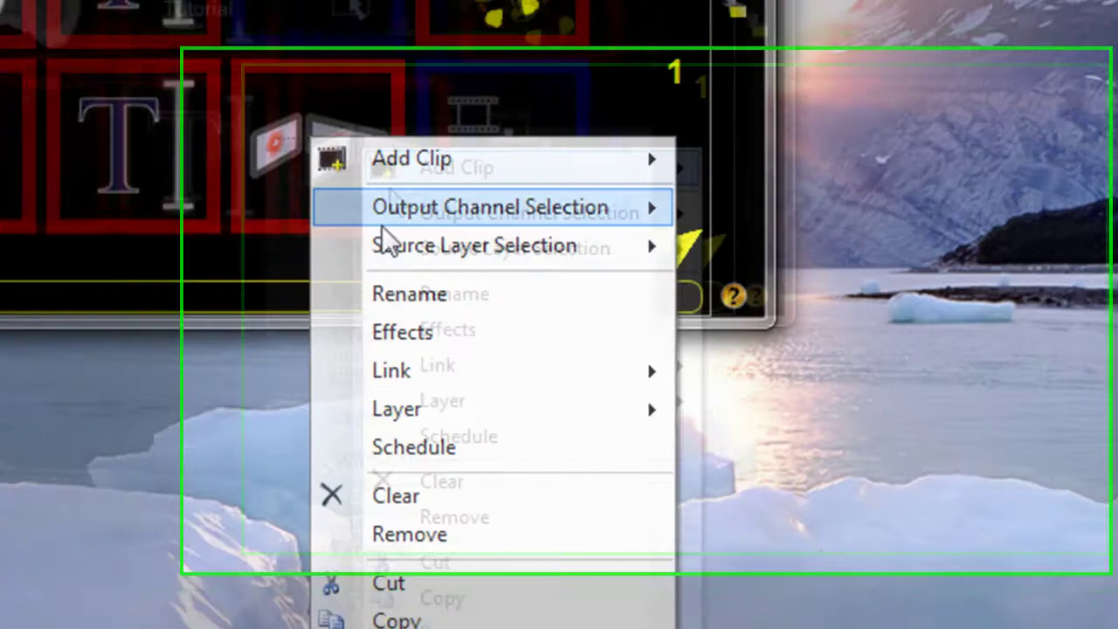
{"action": "mouse_move", "coordinate": [671, 264]}
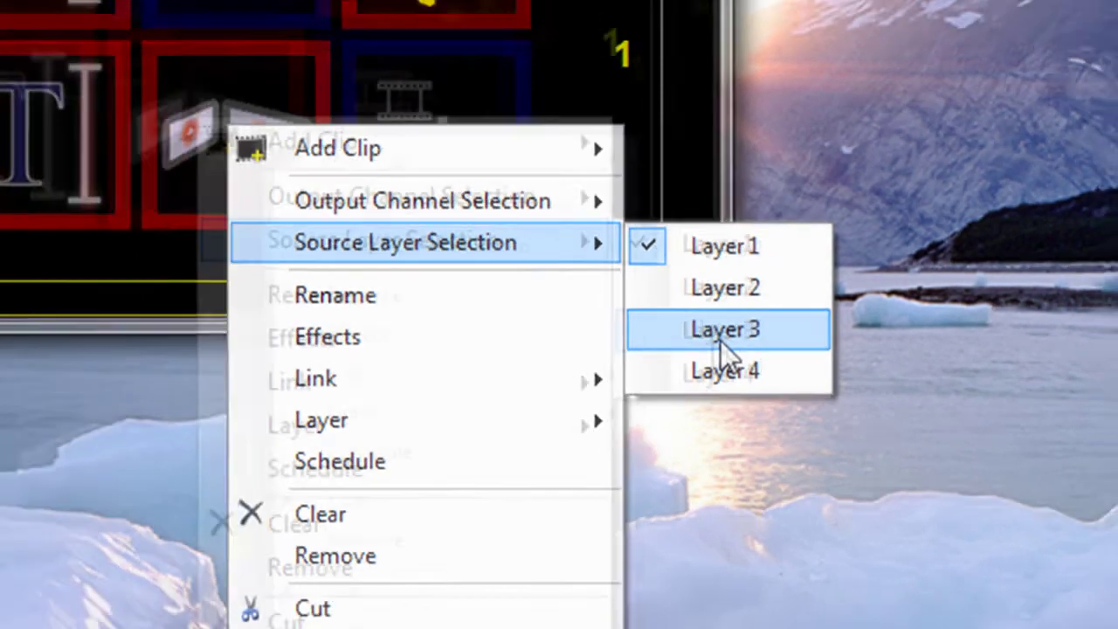
{"action": "left_click", "coordinate": [706, 336]}
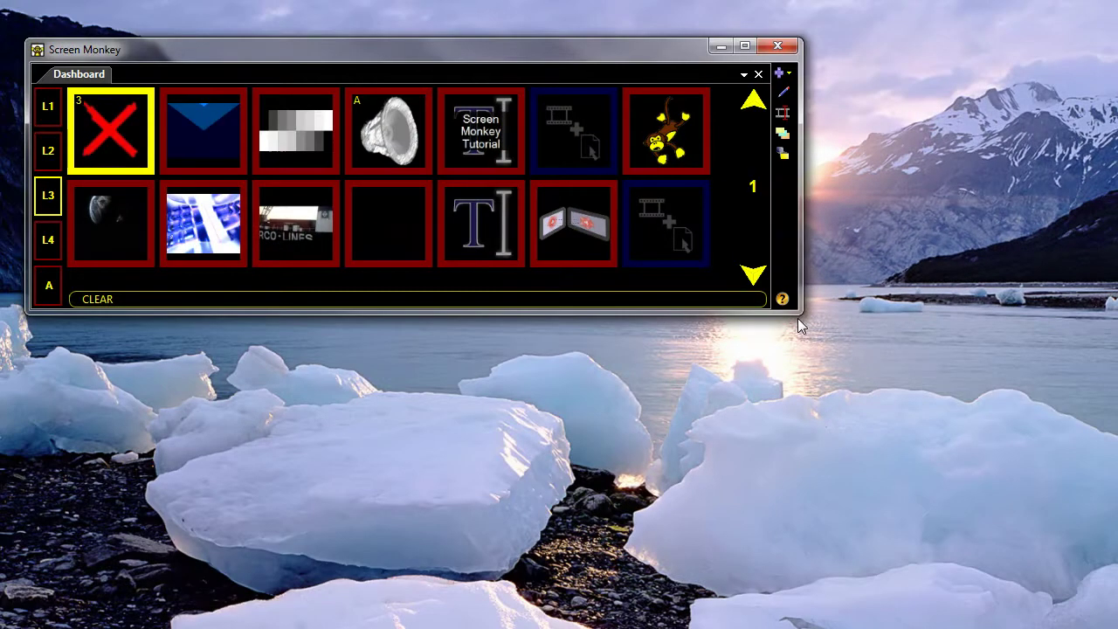
- Play Blue Chevrons on Layer 3, then start the Clone clip on Layer 2
{"action": "left_click", "coordinate": [210, 126]}
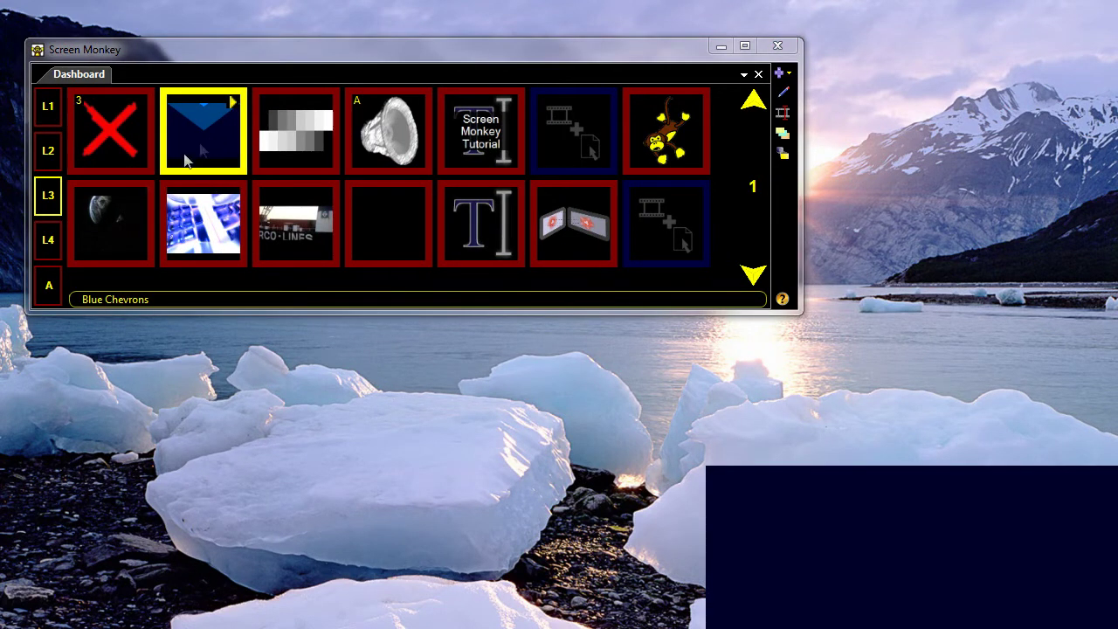
{"action": "left_click", "coordinate": [50, 157]}
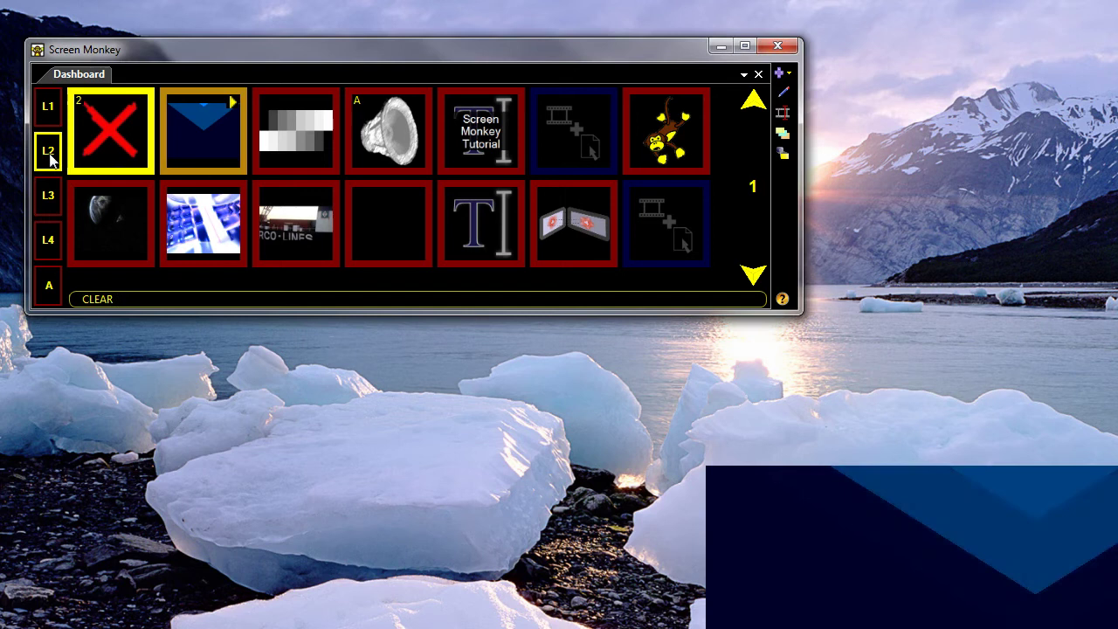
{"action": "left_click", "coordinate": [579, 232]}
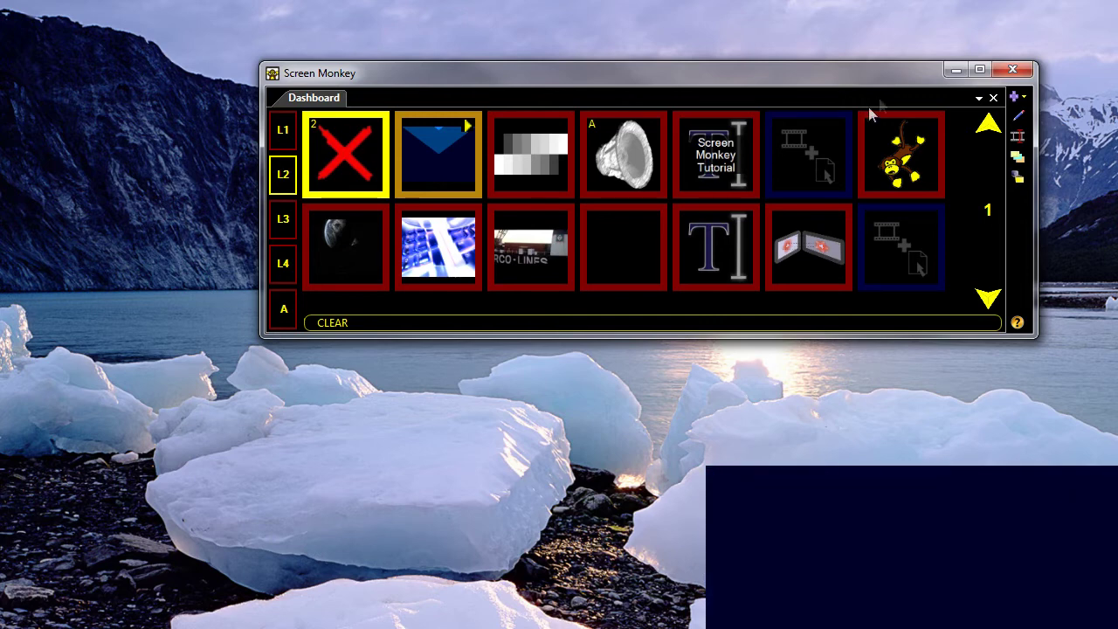
- Stop the live clone output and set the Clone clip's output channel to Alpha
{"action": "right_click", "coordinate": [809, 251]}
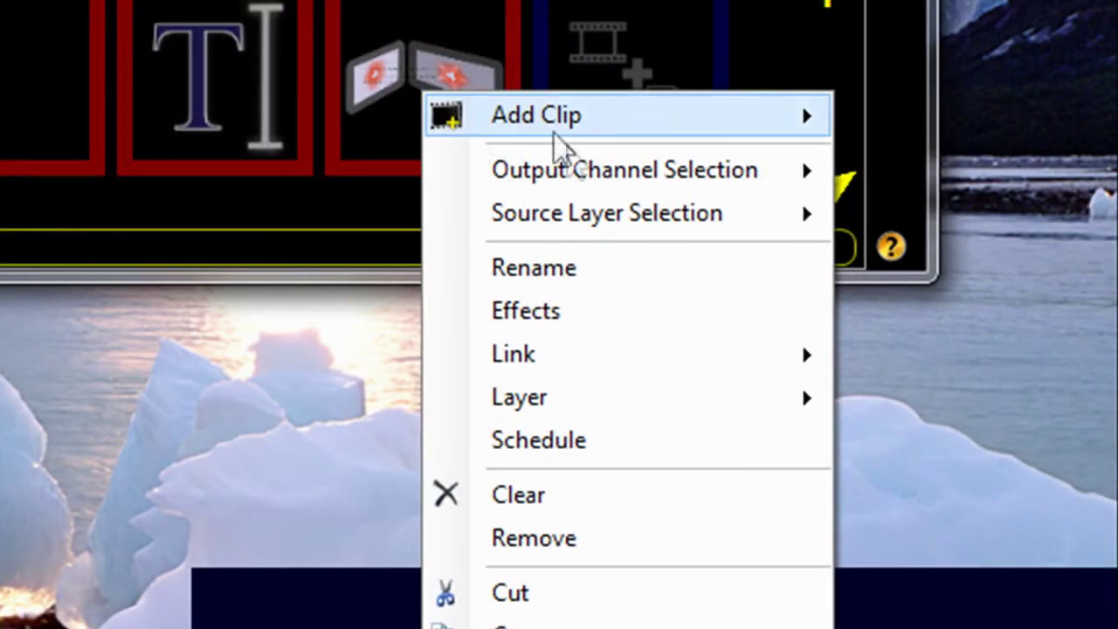
{"action": "mouse_move", "coordinate": [859, 279]}
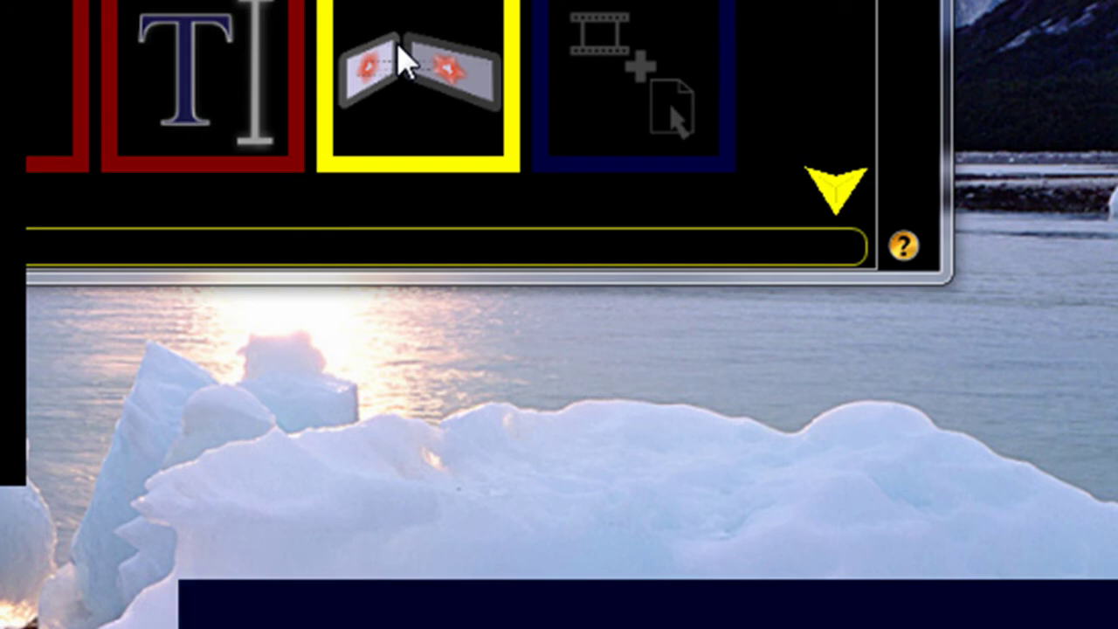
{"action": "right_click", "coordinate": [402, 59]}
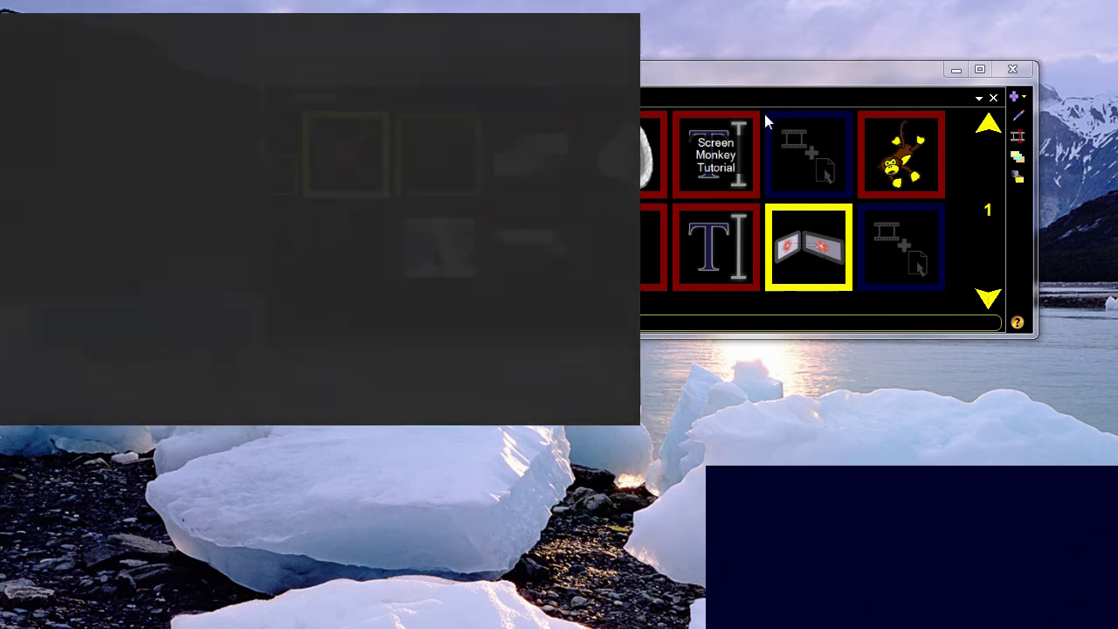
{"action": "key", "text": "2"}
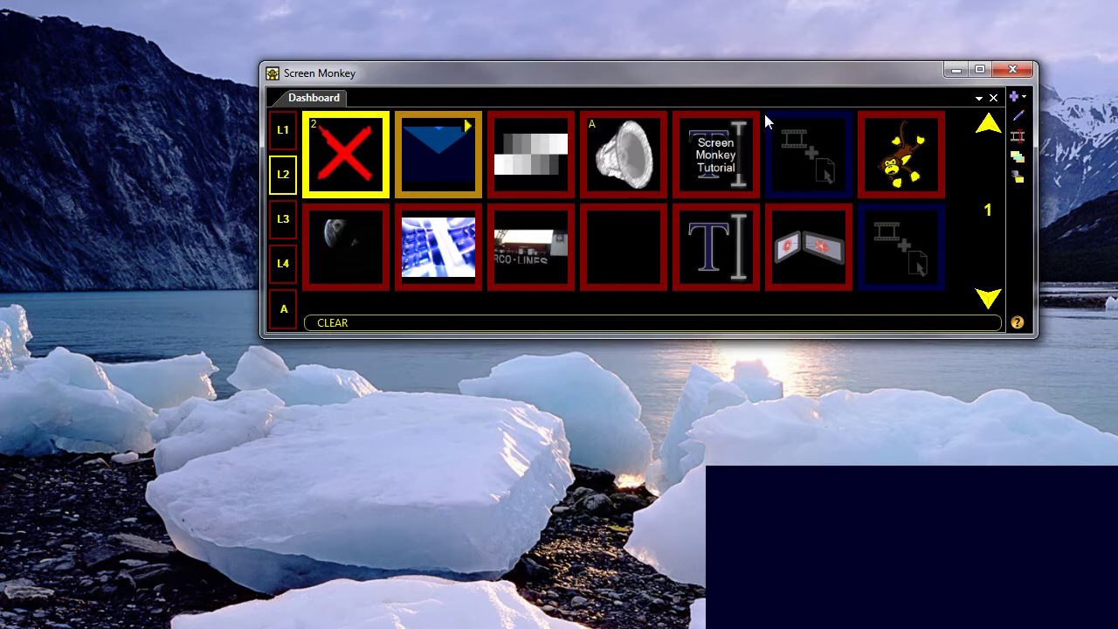
{"action": "right_click", "coordinate": [814, 262]}
{"action": "mouse_move", "coordinate": [895, 296]}
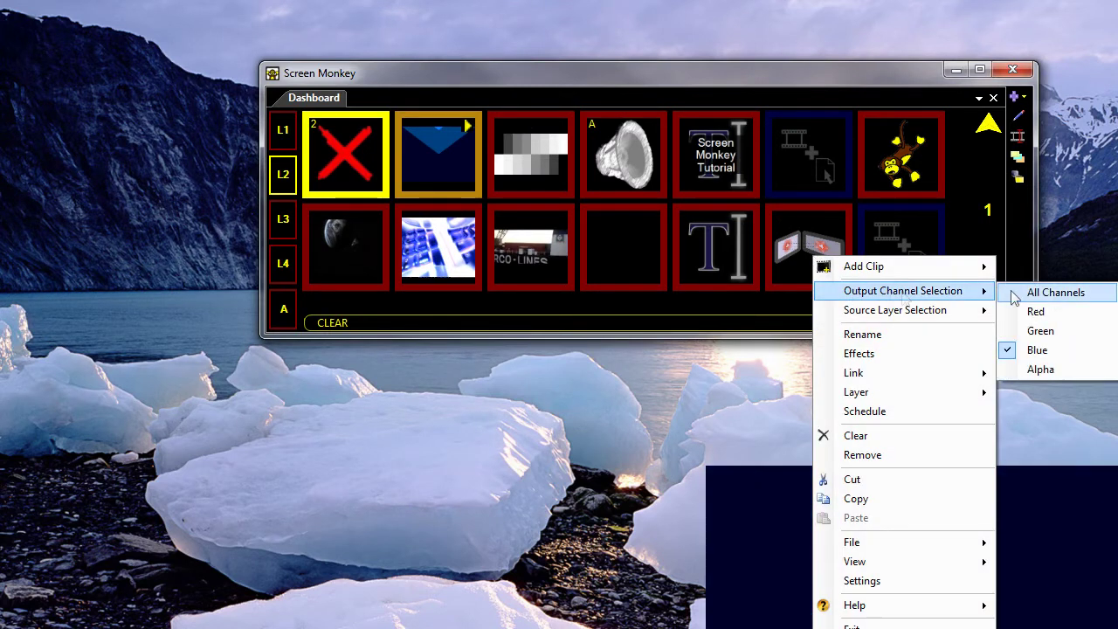
{"action": "left_click", "coordinate": [1035, 370]}
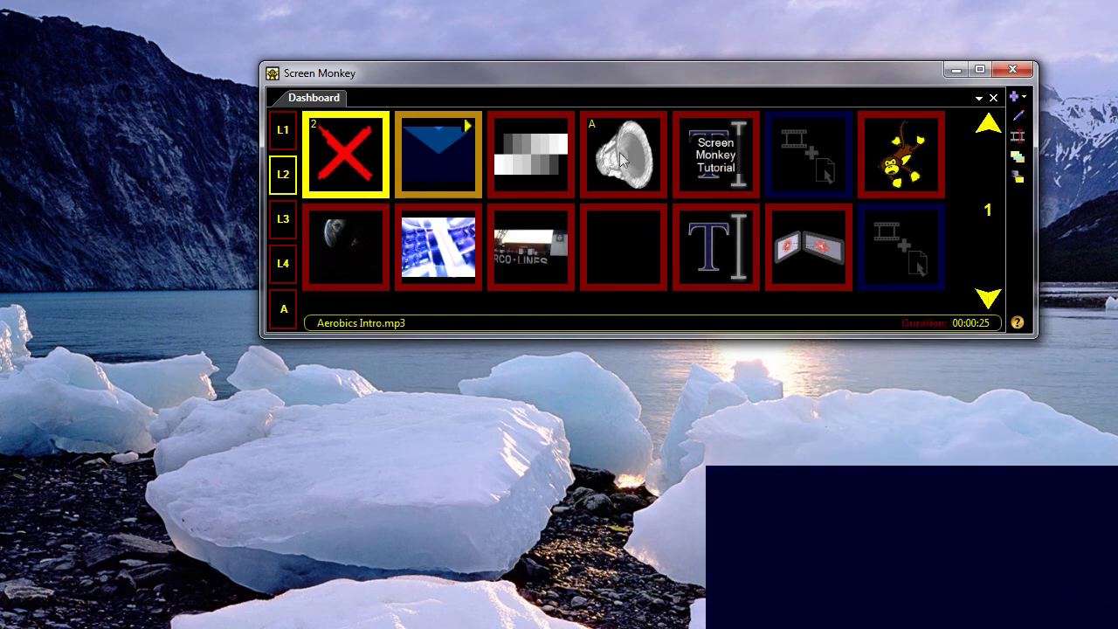
- Play the Screen Monkey Tutorial title on Layer 3 with the alpha Clone clip on Layer 2
{"action": "left_click", "coordinate": [283, 219]}
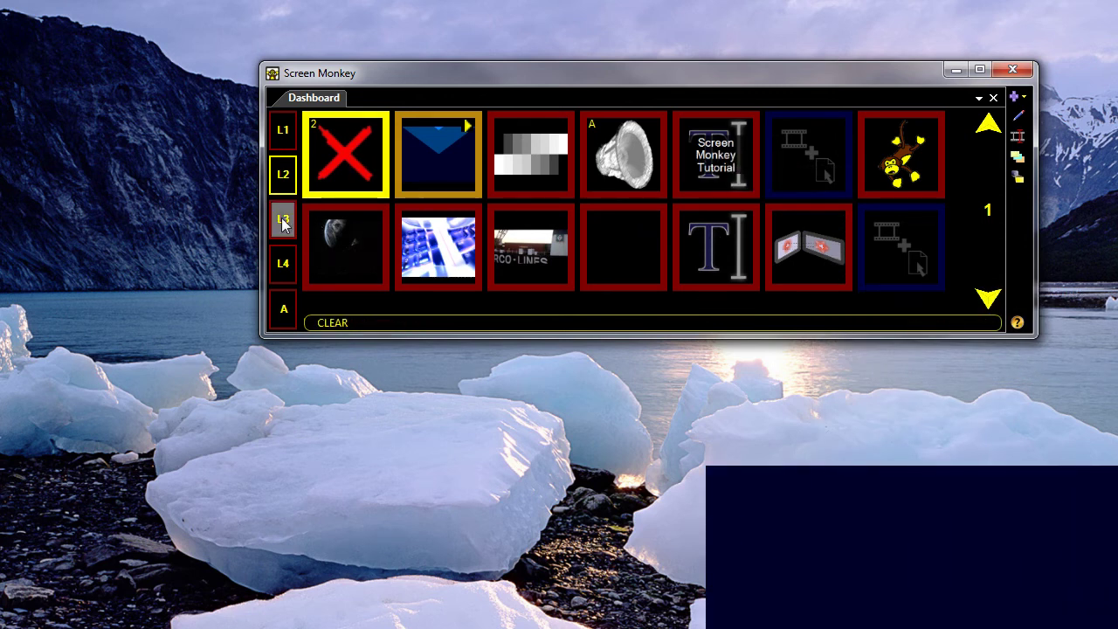
{"action": "left_click", "coordinate": [438, 152]}
{"action": "left_click", "coordinate": [345, 153]}
{"action": "left_click", "coordinate": [729, 161]}
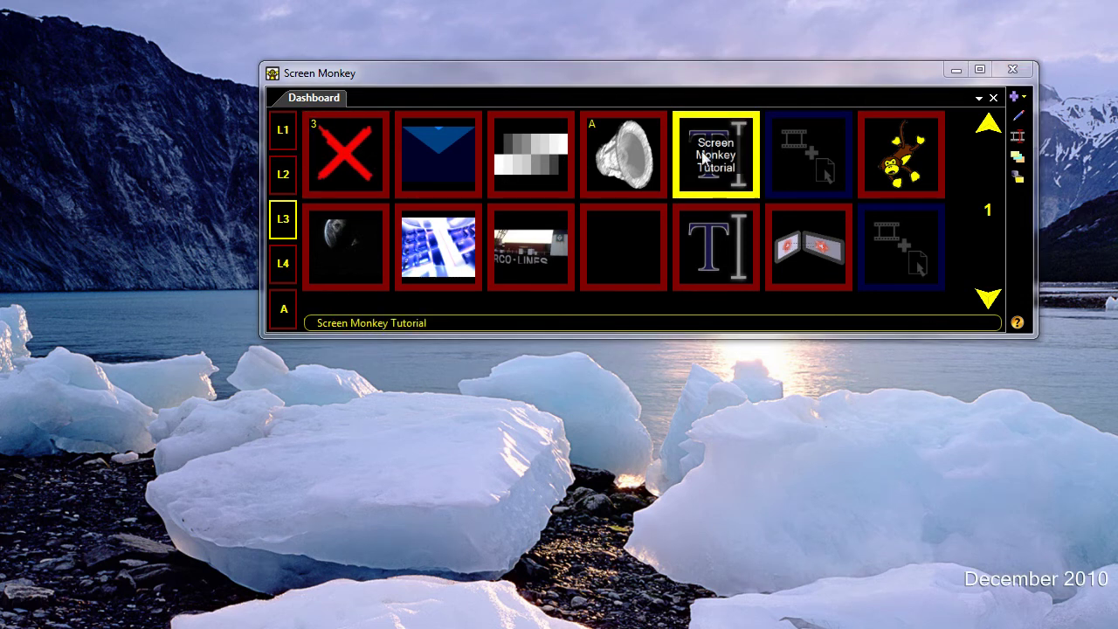
{"action": "left_click", "coordinate": [290, 179]}
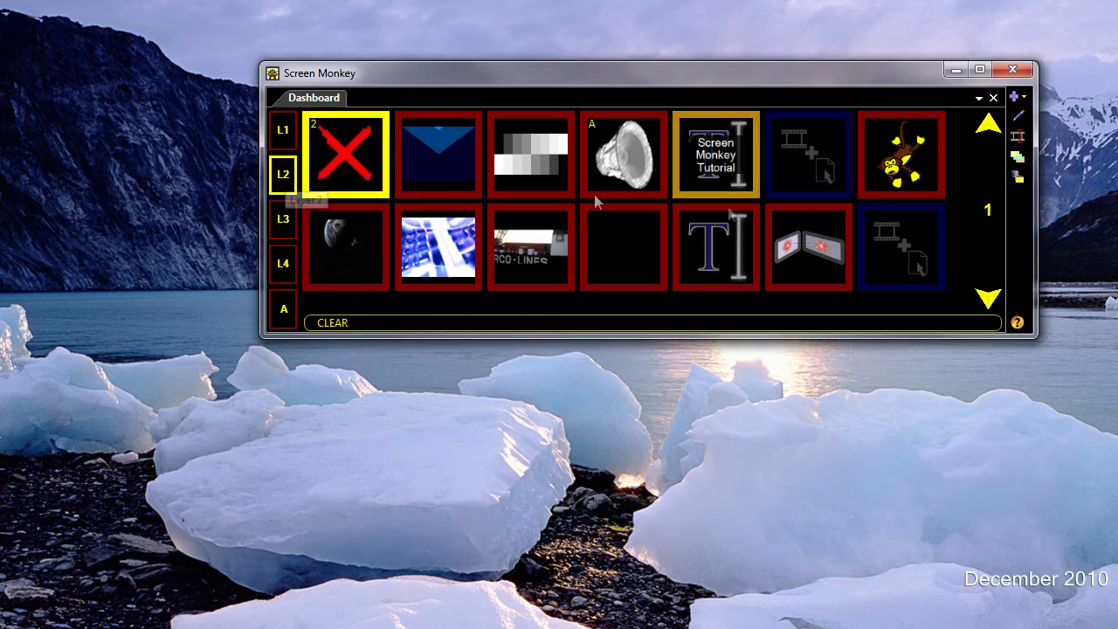
{"action": "left_click", "coordinate": [817, 246]}
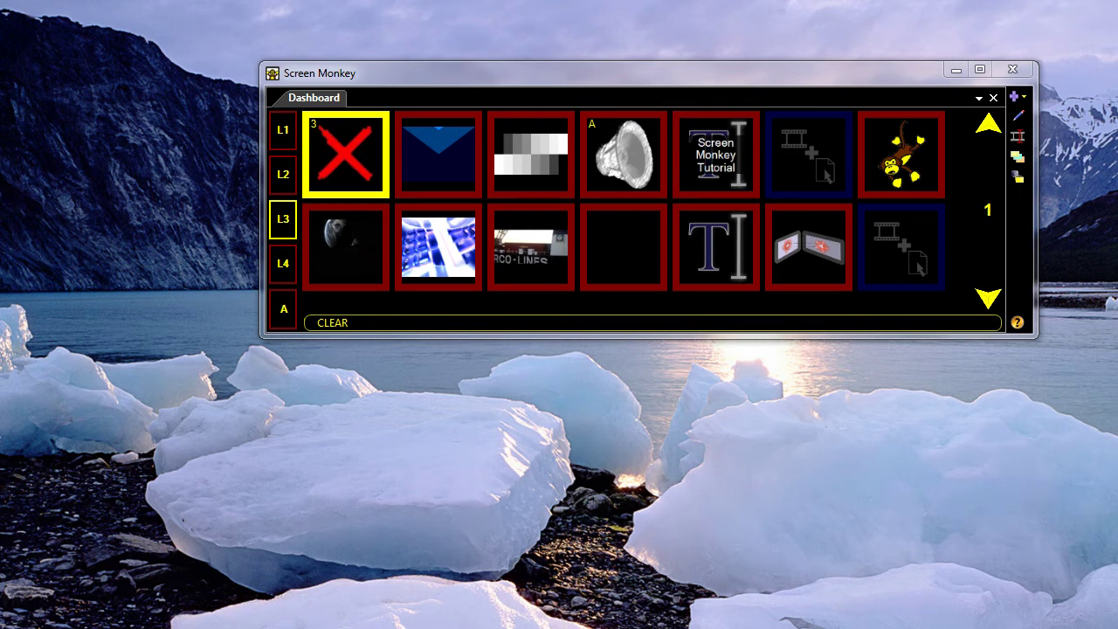
- Change the Selected Renderer under Display Renderer settings to Pixel Mapper
{"action": "right_click", "coordinate": [782, 159]}
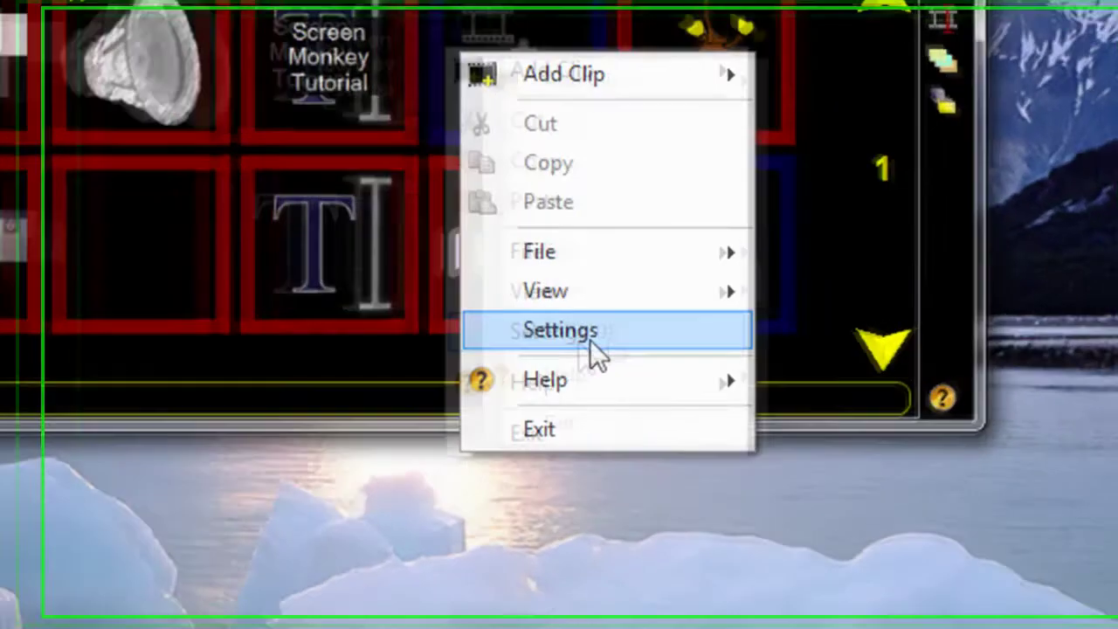
{"action": "left_click", "coordinate": [828, 288]}
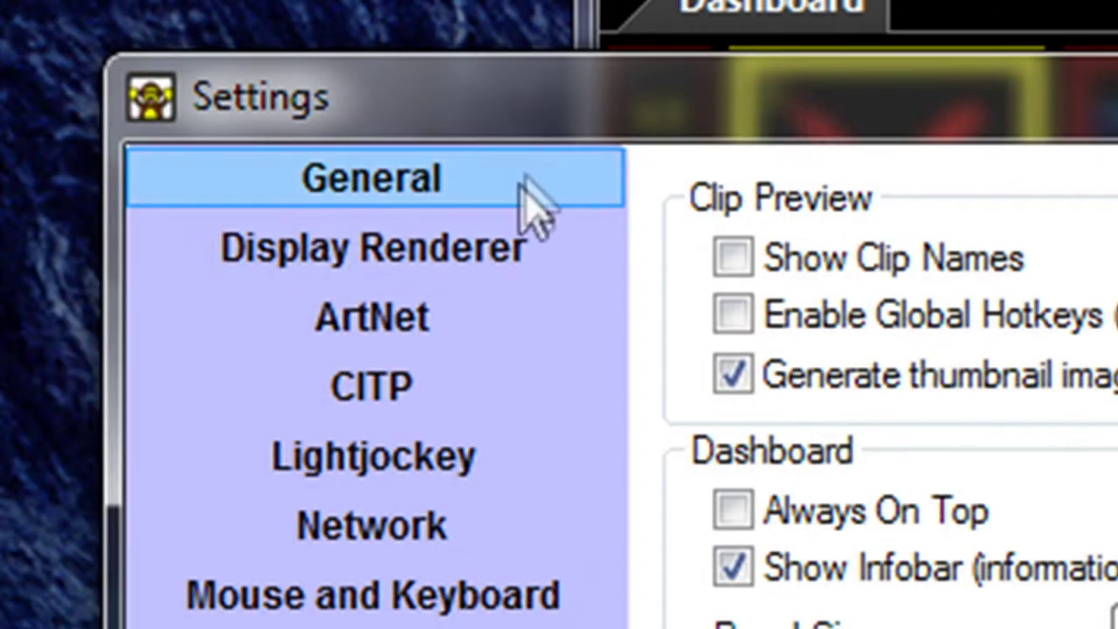
{"action": "left_click", "coordinate": [476, 262]}
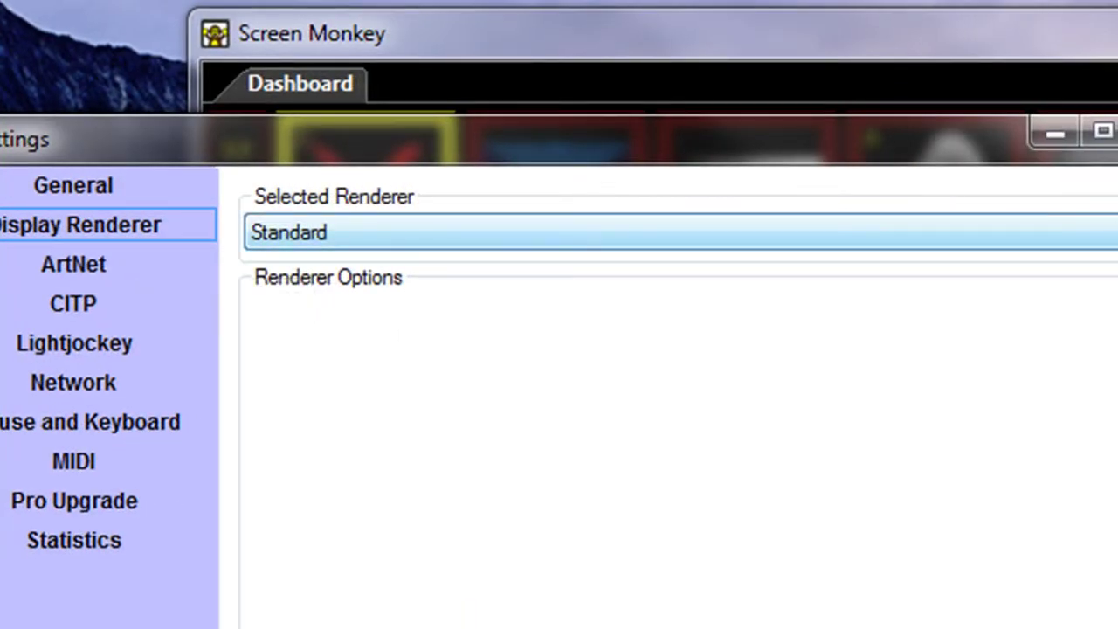
{"action": "left_click", "coordinate": [1114, 232]}
{"action": "left_click", "coordinate": [366, 309]}
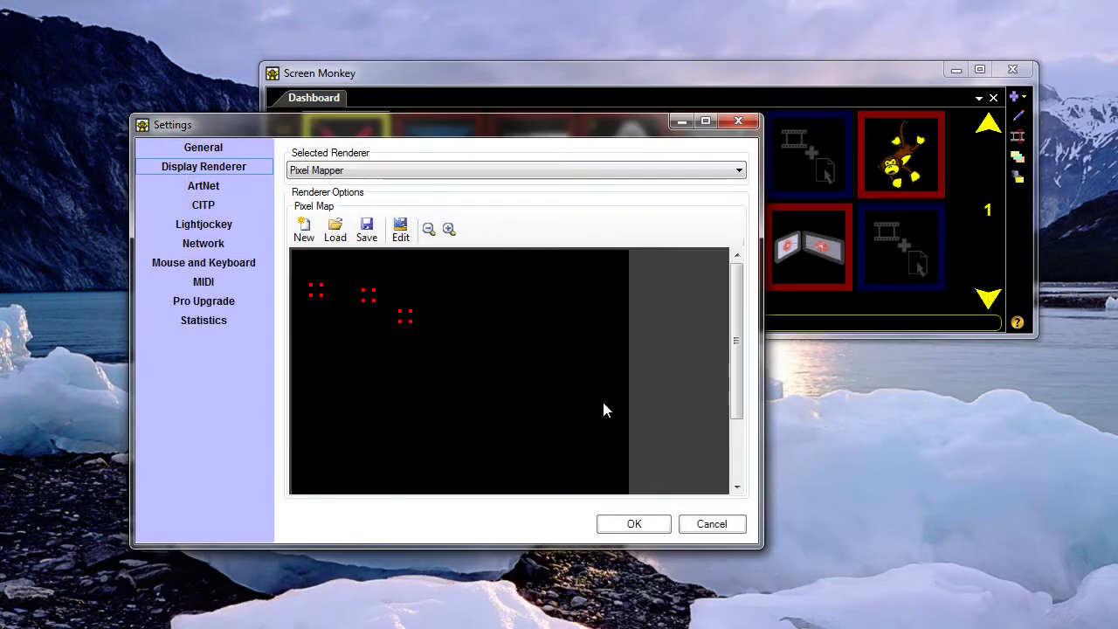
- In the Pixel Mapper Editor, arrange the three fixture groups side by side in the top row
{"action": "left_click", "coordinate": [400, 229]}
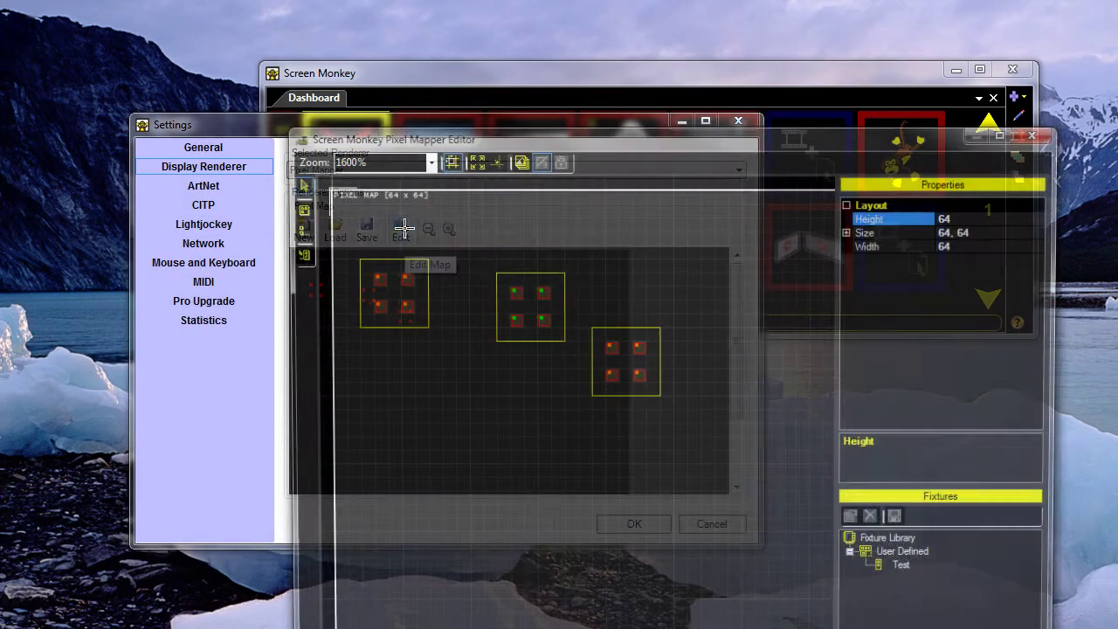
{"action": "left_click_drag", "start_coordinate": [616, 131], "coordinate": [499, 46]}
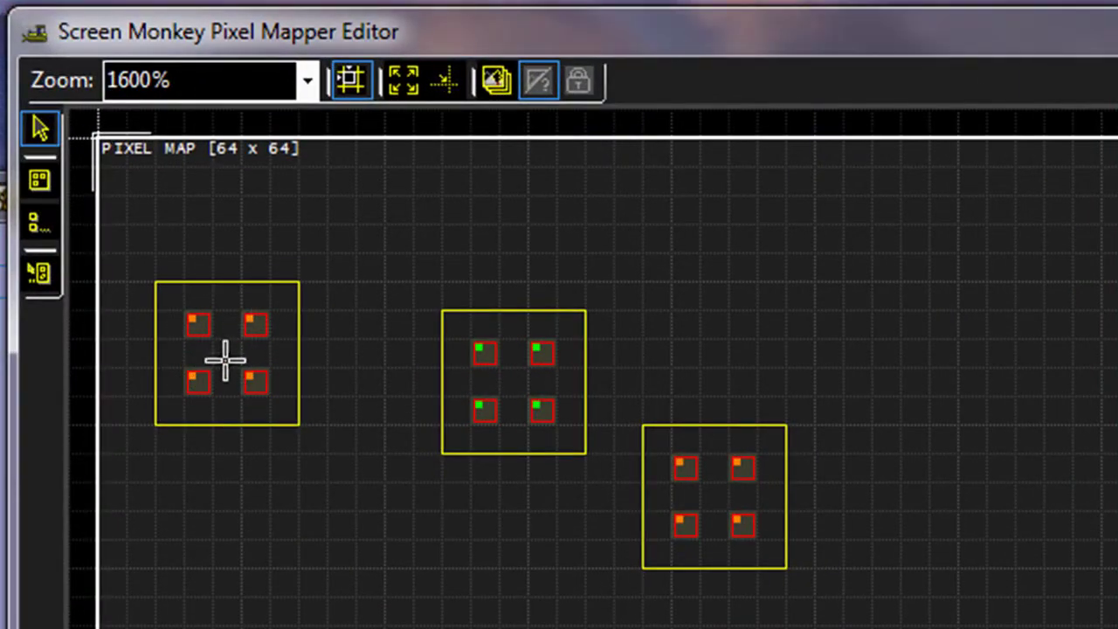
{"action": "left_click_drag", "start_coordinate": [224, 294], "coordinate": [200, 195]}
{"action": "left_click_drag", "start_coordinate": [526, 332], "coordinate": [451, 204]}
{"action": "left_click_drag", "start_coordinate": [742, 463], "coordinate": [662, 210]}
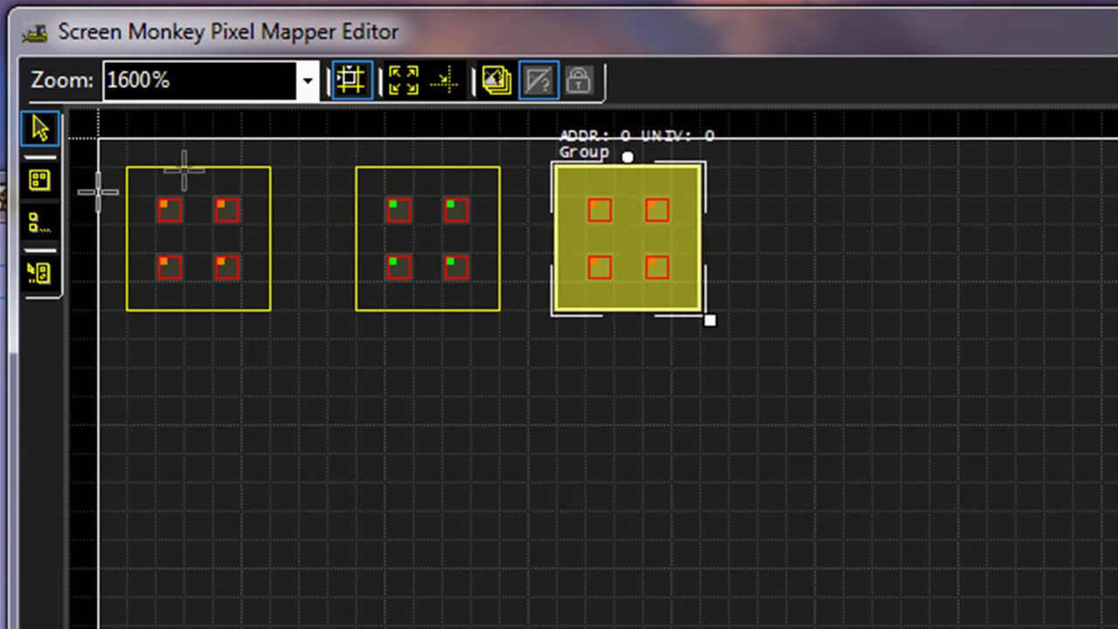
- Draw a fourth fixture group below the first and fill it with four RGB cells in a 2x2 grid
{"action": "left_click", "coordinate": [39, 182]}
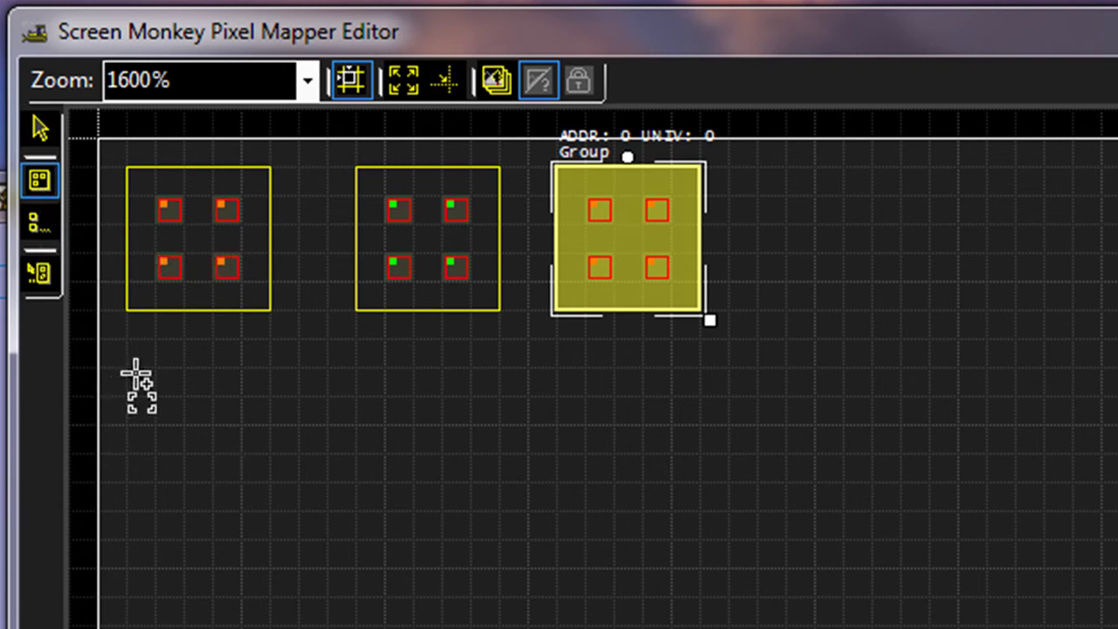
{"action": "left_click_drag", "start_coordinate": [127, 365], "coordinate": [277, 517]}
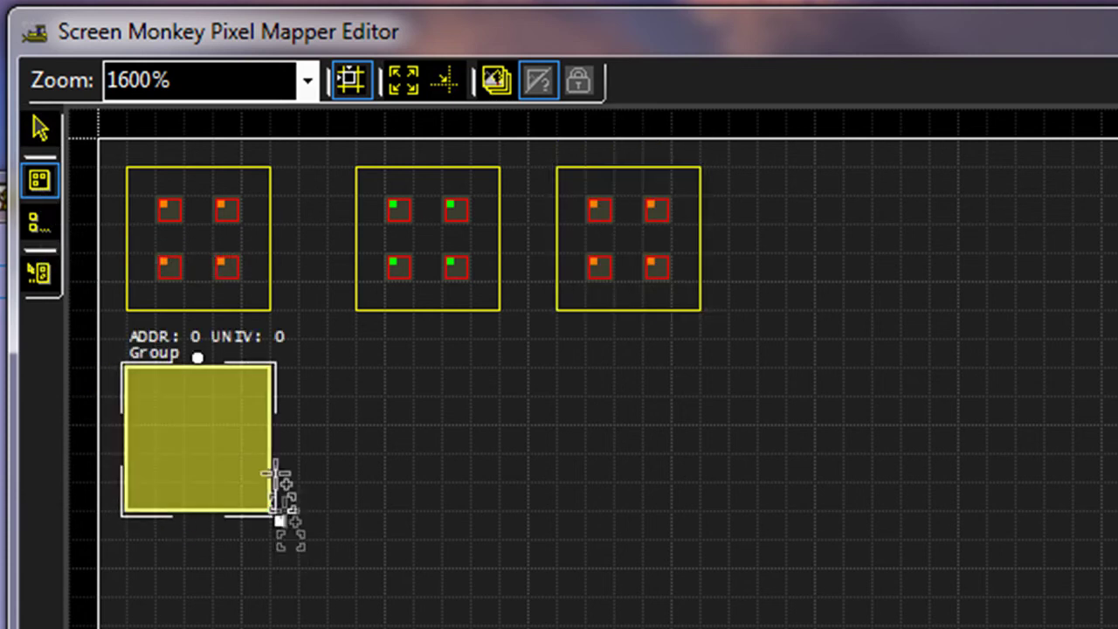
{"action": "left_click", "coordinate": [35, 225]}
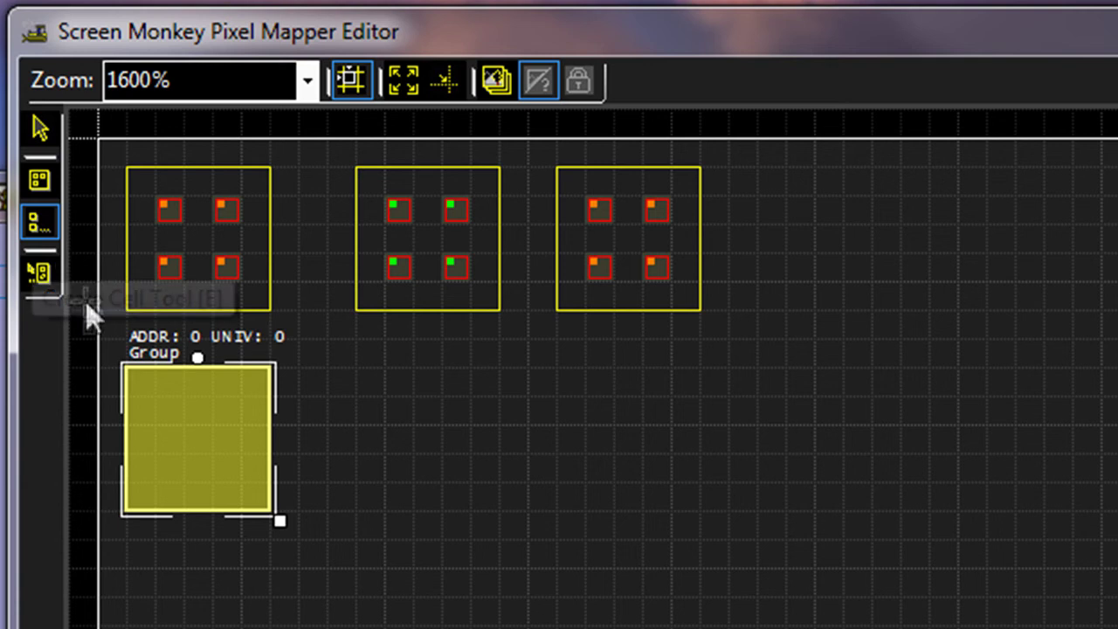
{"action": "left_click", "coordinate": [168, 409]}
{"action": "left_click", "coordinate": [226, 410]}
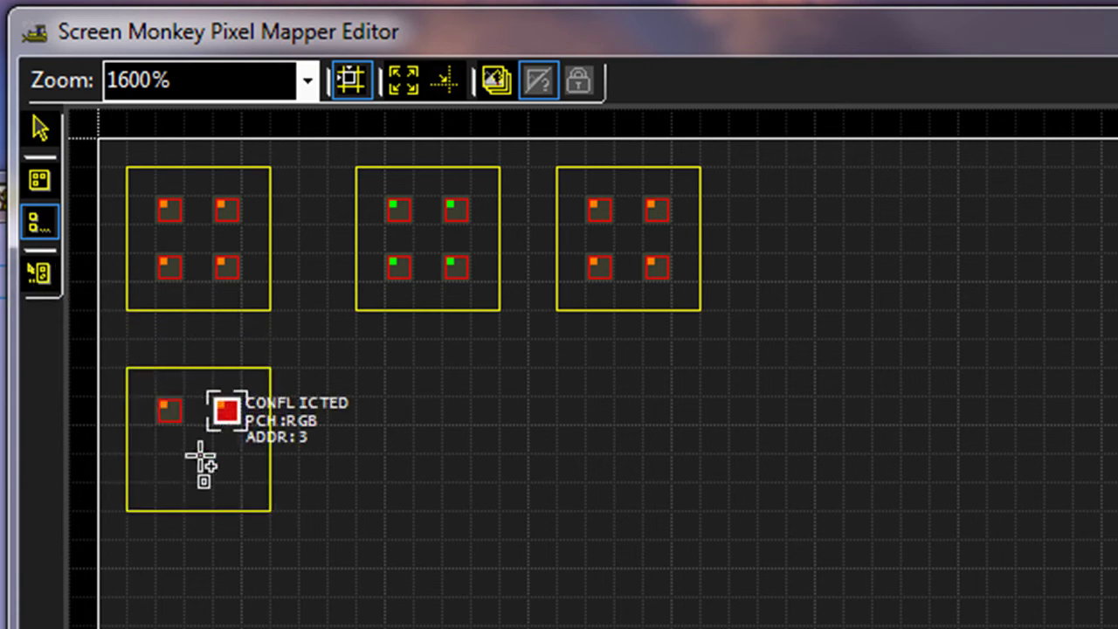
{"action": "left_click", "coordinate": [167, 468]}
{"action": "left_click", "coordinate": [226, 467]}
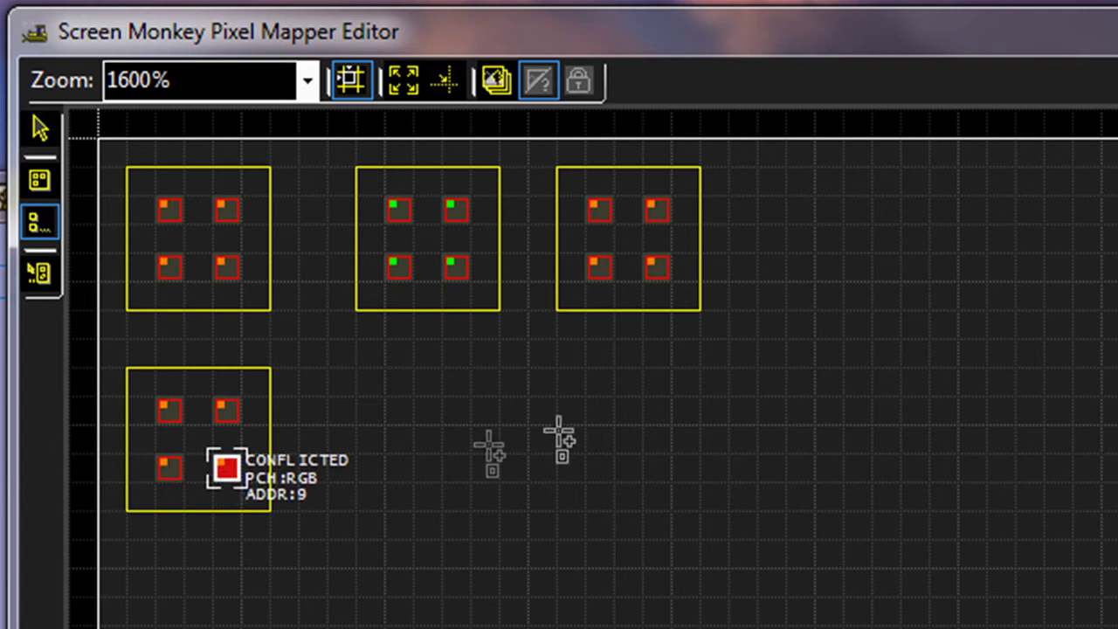
- Patch the new group's top-left cell to DMX address 50 and top-right cell to 54
{"action": "left_click", "coordinate": [39, 126]}
{"action": "left_click", "coordinate": [168, 409]}
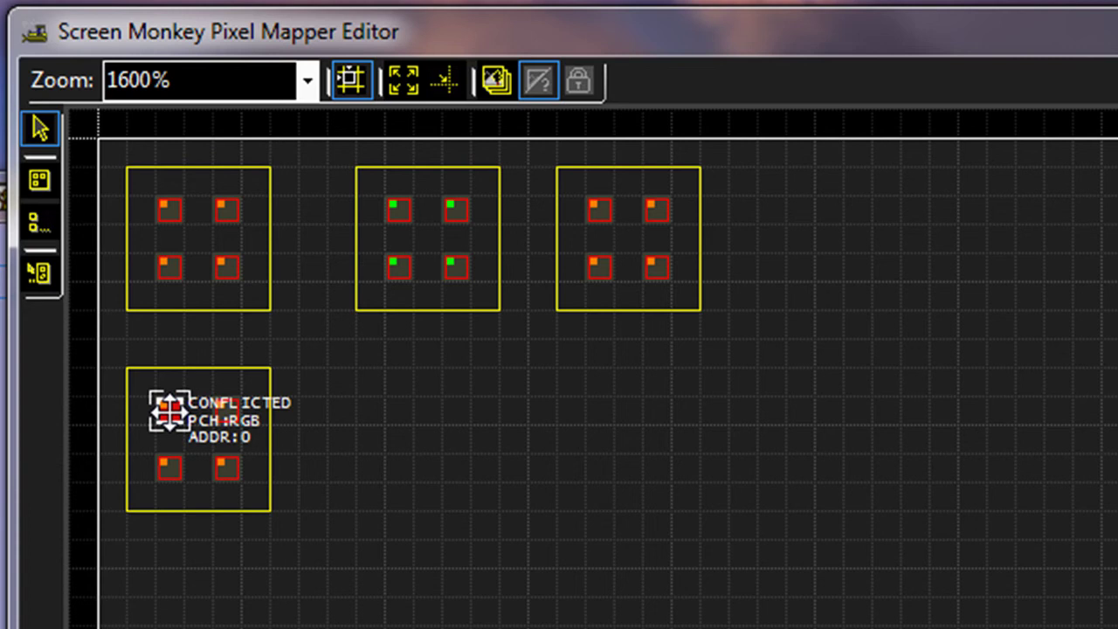
{"action": "type", "text": "50"}
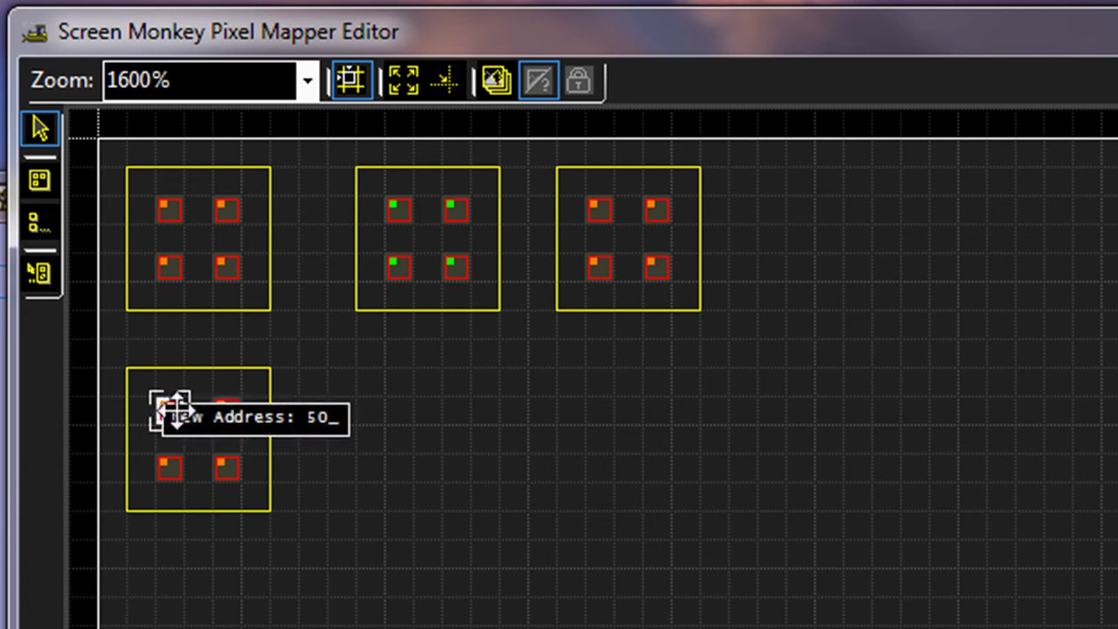
{"action": "key", "text": "Return"}
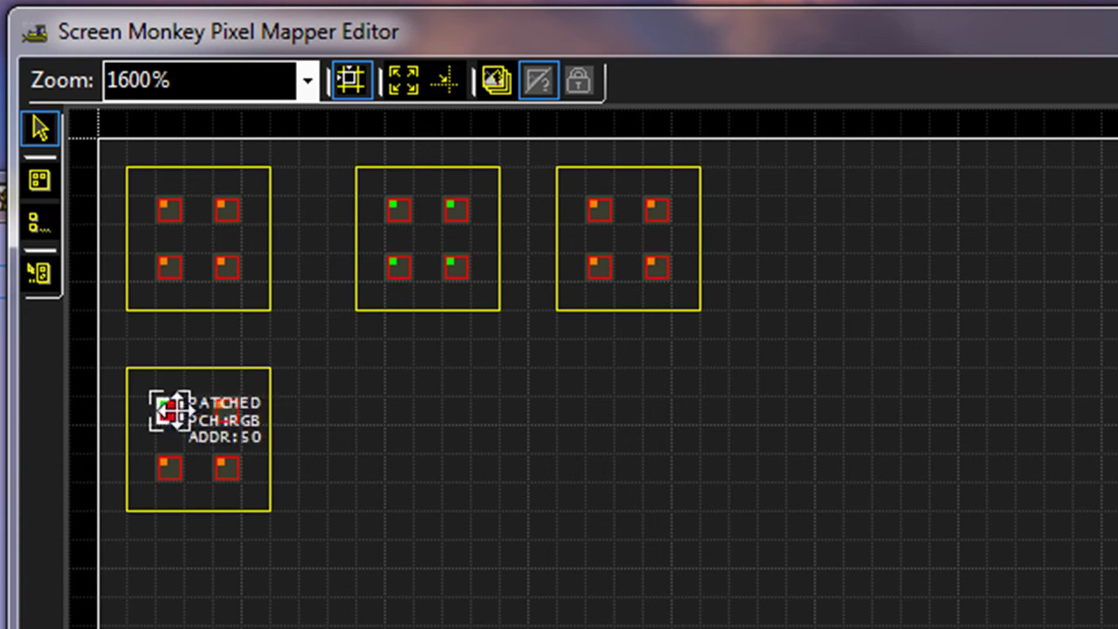
{"action": "left_click", "coordinate": [225, 410]}
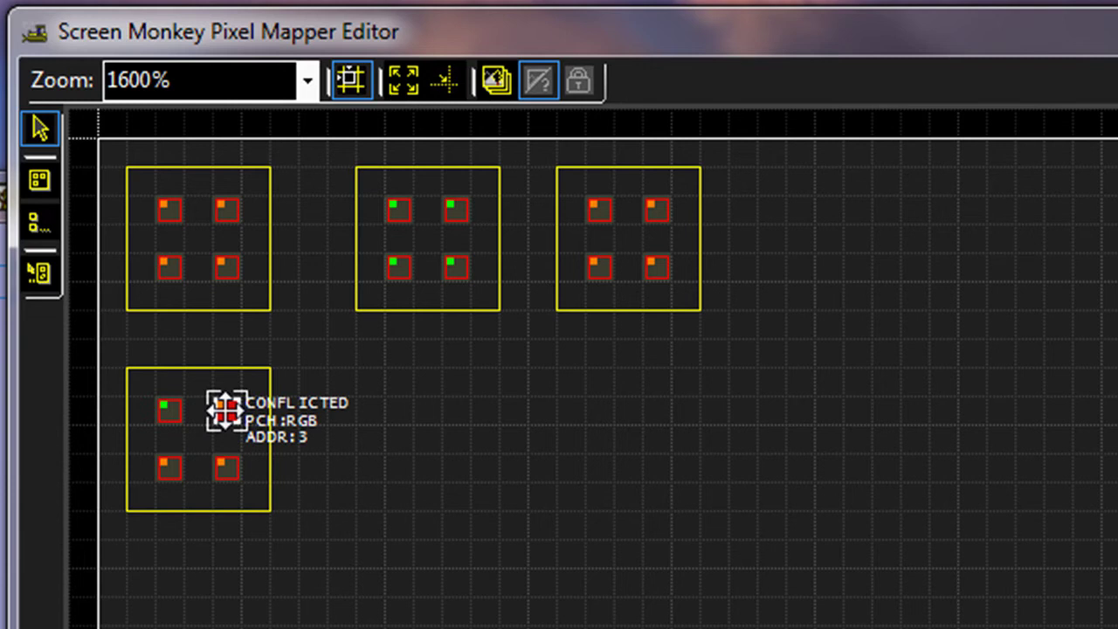
{"action": "type", "text": "54"}
{"action": "key", "text": "Return"}
- Review the DMX addresses of all four cells in the new fixture group
{"action": "left_click", "coordinate": [226, 468]}
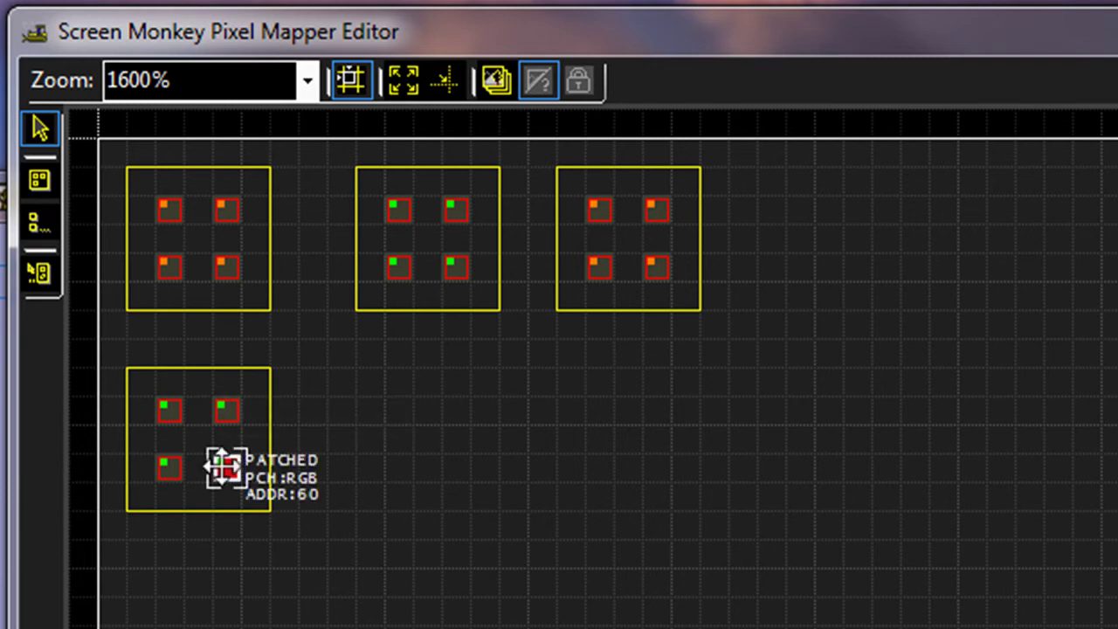
{"action": "left_click", "coordinate": [257, 384]}
{"action": "left_click", "coordinate": [165, 407]}
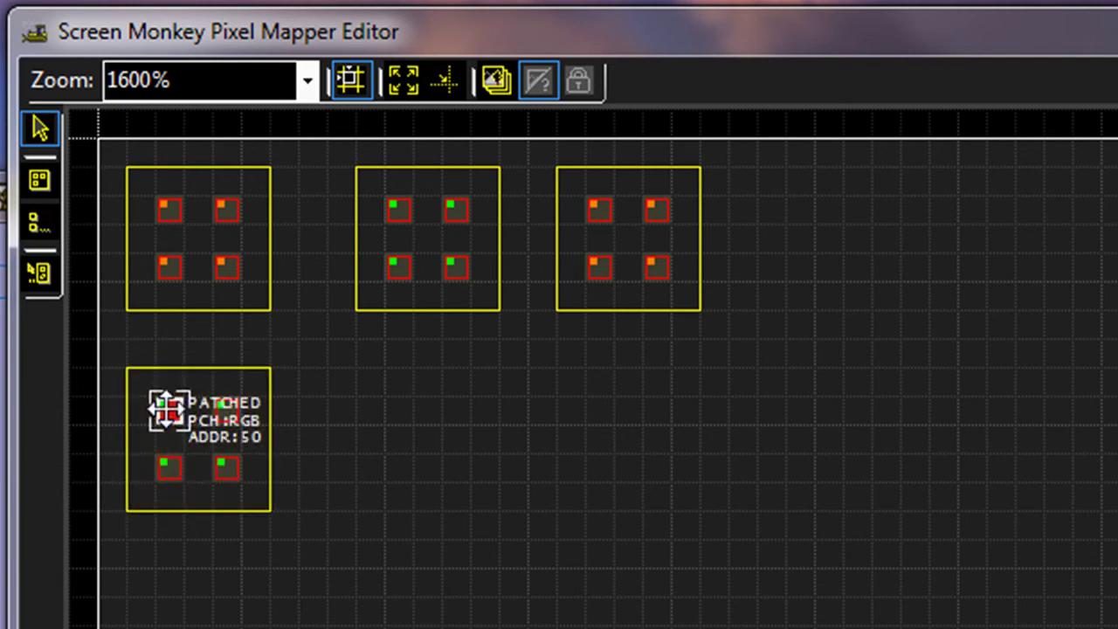
{"action": "left_click", "coordinate": [167, 469]}
{"action": "left_click", "coordinate": [225, 469]}
{"action": "left_click", "coordinate": [169, 408]}
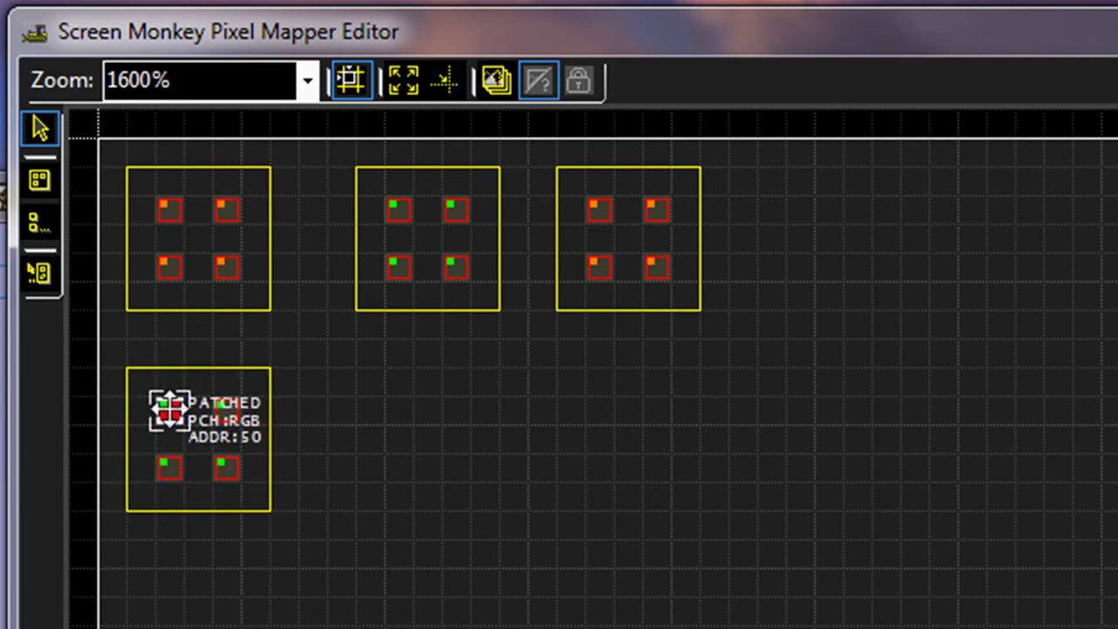
{"action": "left_click", "coordinate": [226, 408]}
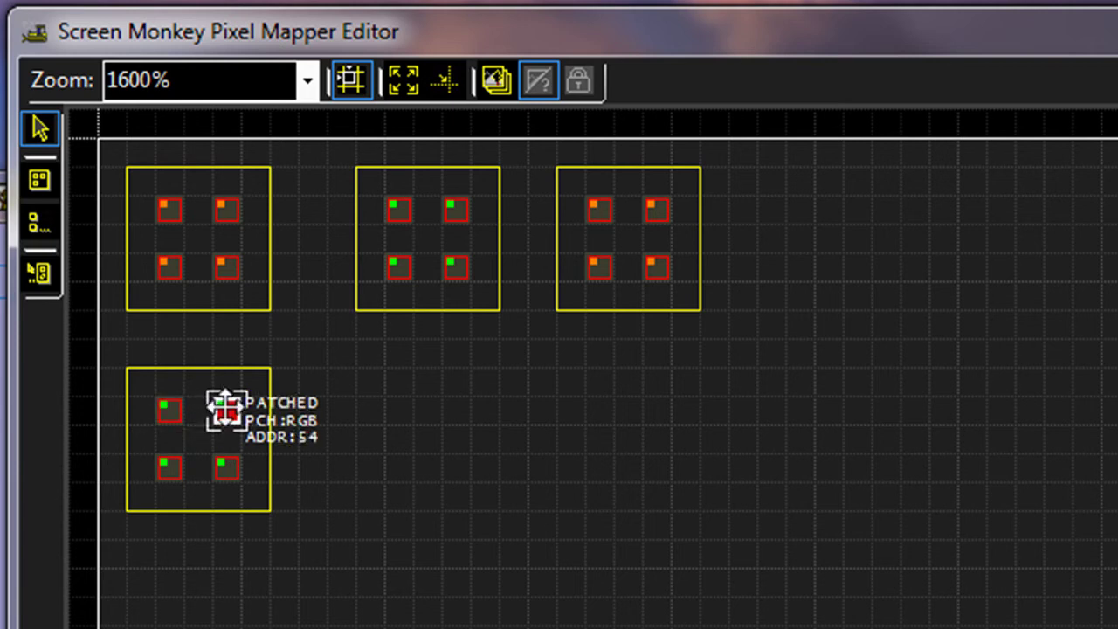
{"action": "left_click", "coordinate": [169, 466]}
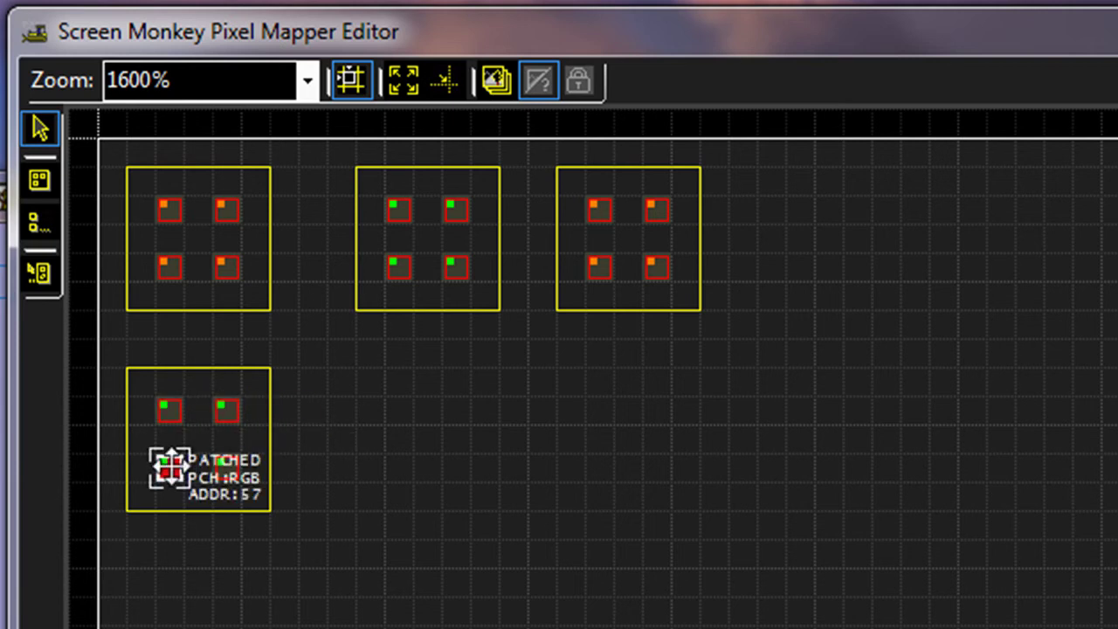
{"action": "left_click", "coordinate": [232, 469]}
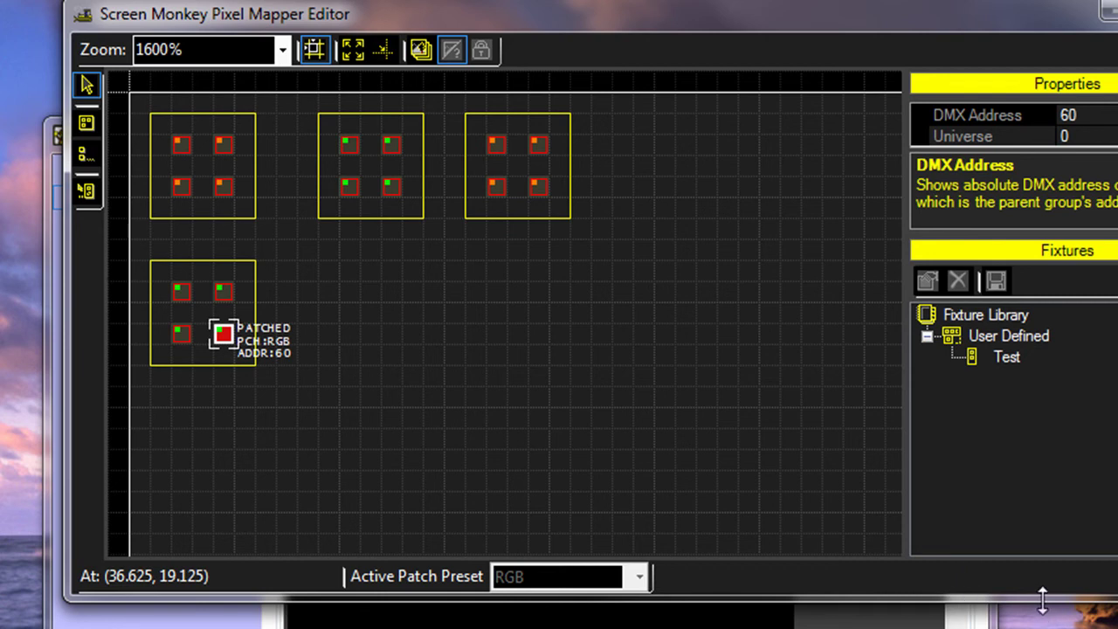
- Resize the pixel map to 64 x 34 so it tightly fits the four fixture groups
{"action": "scroll", "coordinate": [576, 325], "scroll_direction": "down", "scroll_amount": 2}
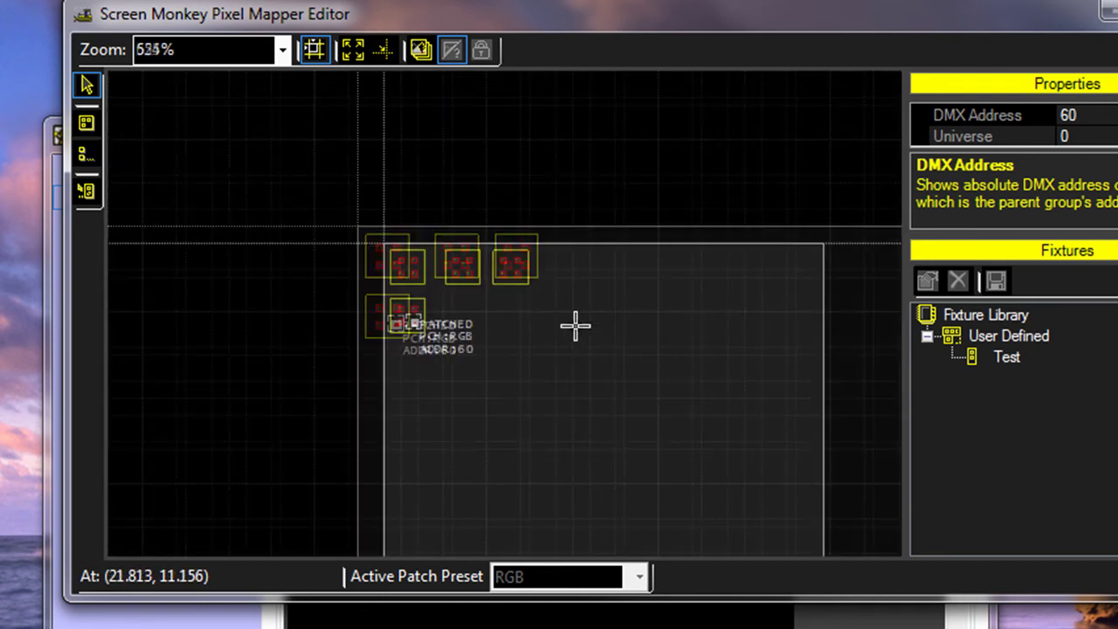
{"action": "scroll", "coordinate": [575, 325], "scroll_direction": "down", "scroll_amount": 1}
{"action": "scroll", "coordinate": [575, 325], "scroll_direction": "up", "scroll_amount": 1}
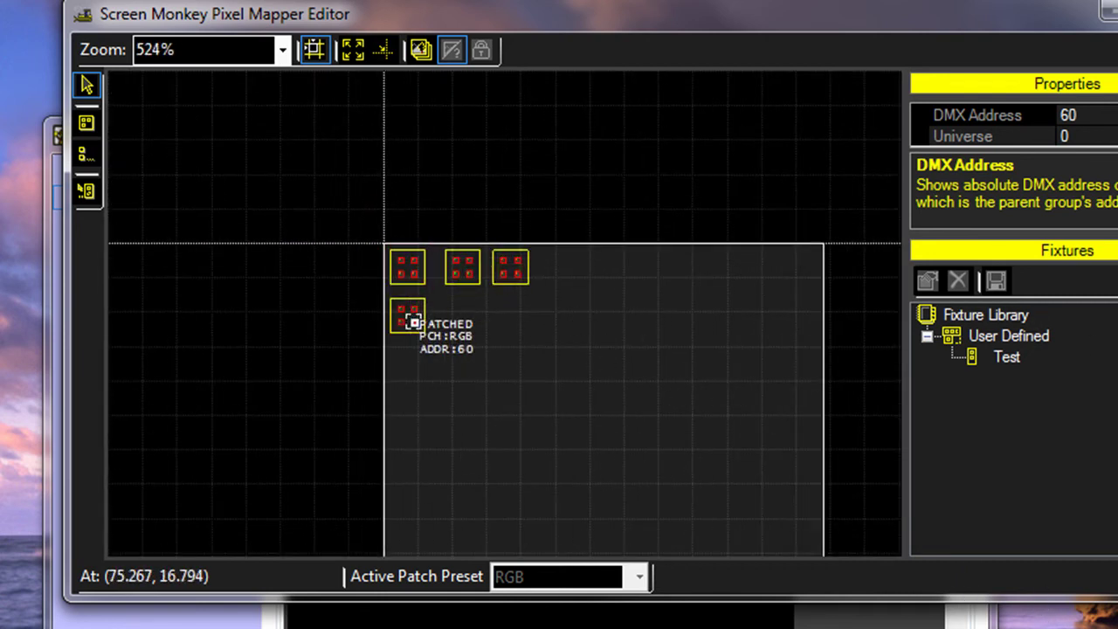
{"action": "left_click", "coordinate": [710, 428]}
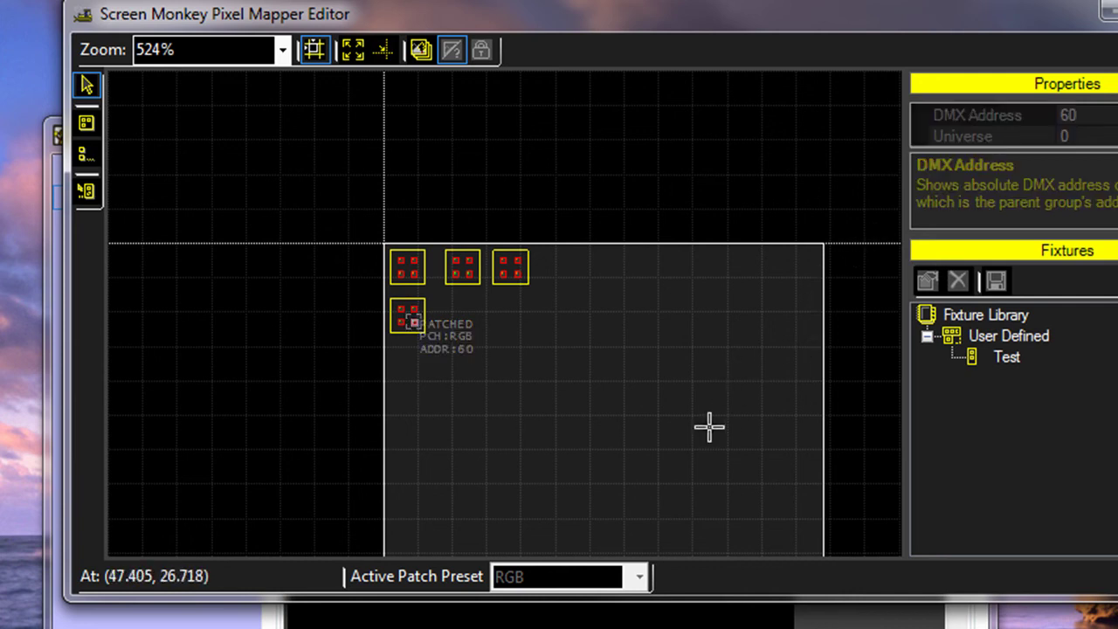
{"action": "left_click_drag", "start_coordinate": [709, 428], "coordinate": [559, 215]}
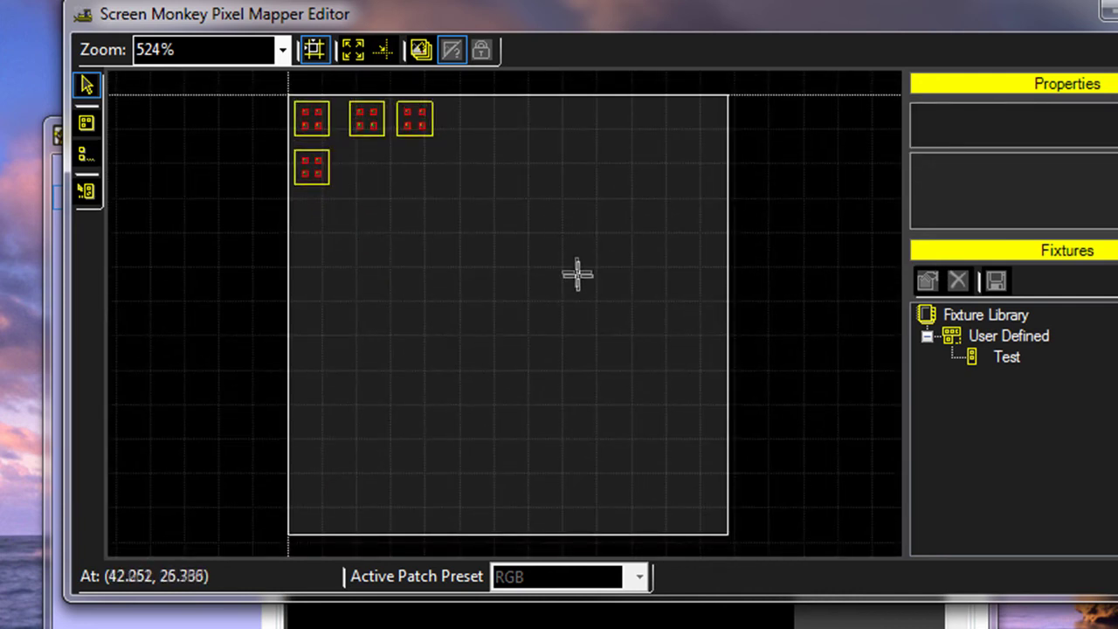
{"action": "scroll", "coordinate": [577, 275], "scroll_direction": "down", "scroll_amount": 2}
{"action": "left_click_drag", "start_coordinate": [576, 274], "coordinate": [550, 264]}
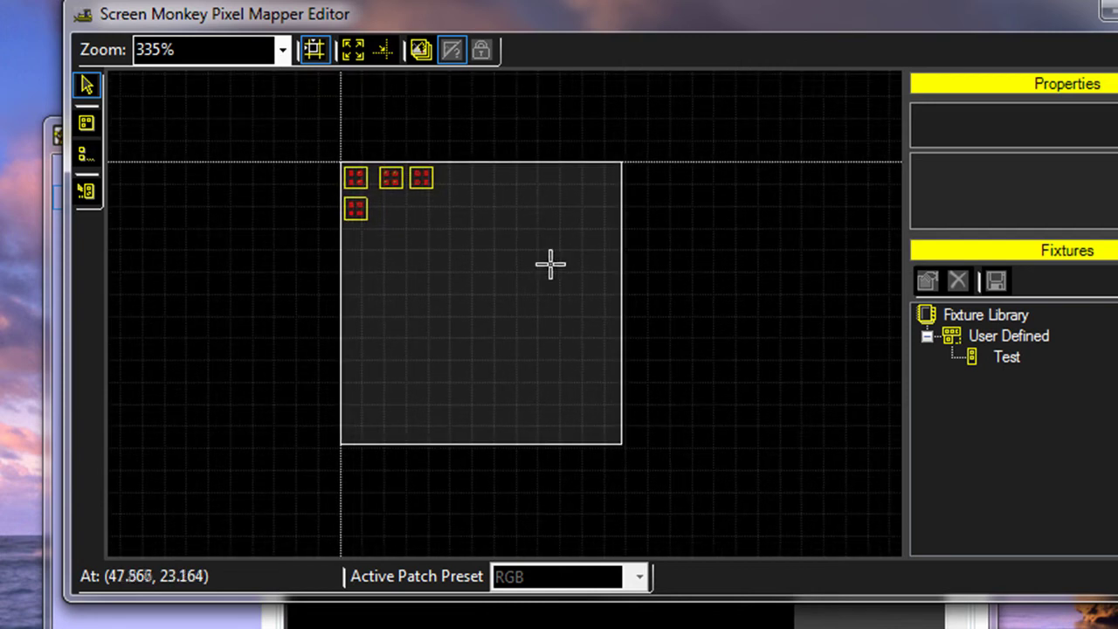
{"action": "left_click", "coordinate": [621, 370]}
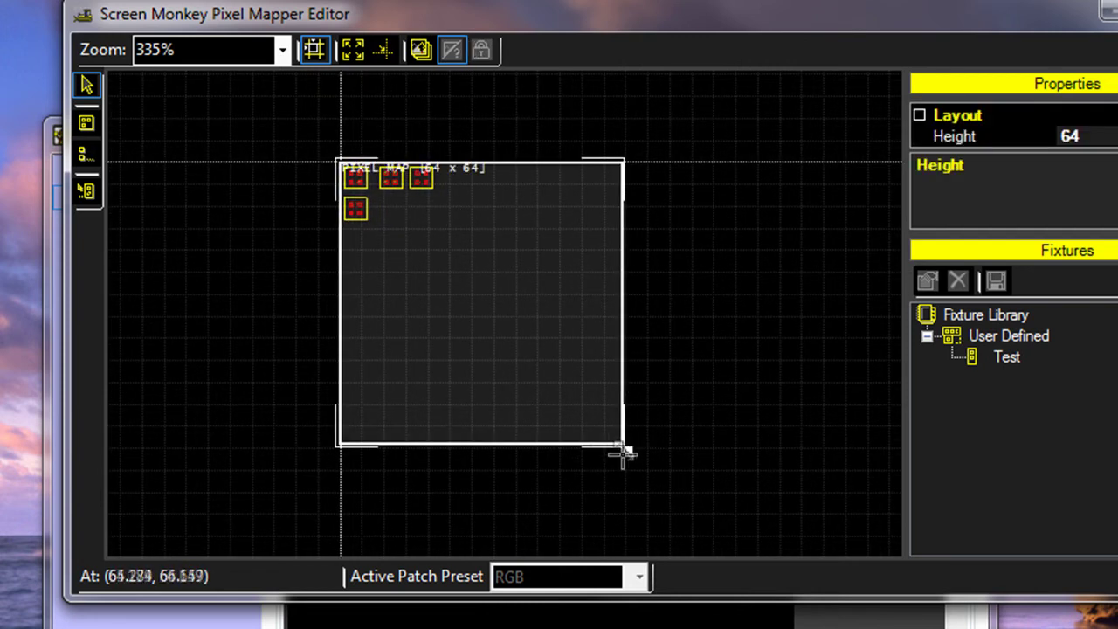
{"action": "left_click_drag", "start_coordinate": [625, 445], "coordinate": [655, 316]}
{"action": "scroll", "coordinate": [613, 343], "scroll_direction": "up", "scroll_amount": 3}
{"action": "scroll", "coordinate": [602, 342], "scroll_direction": "down", "scroll_amount": 1}
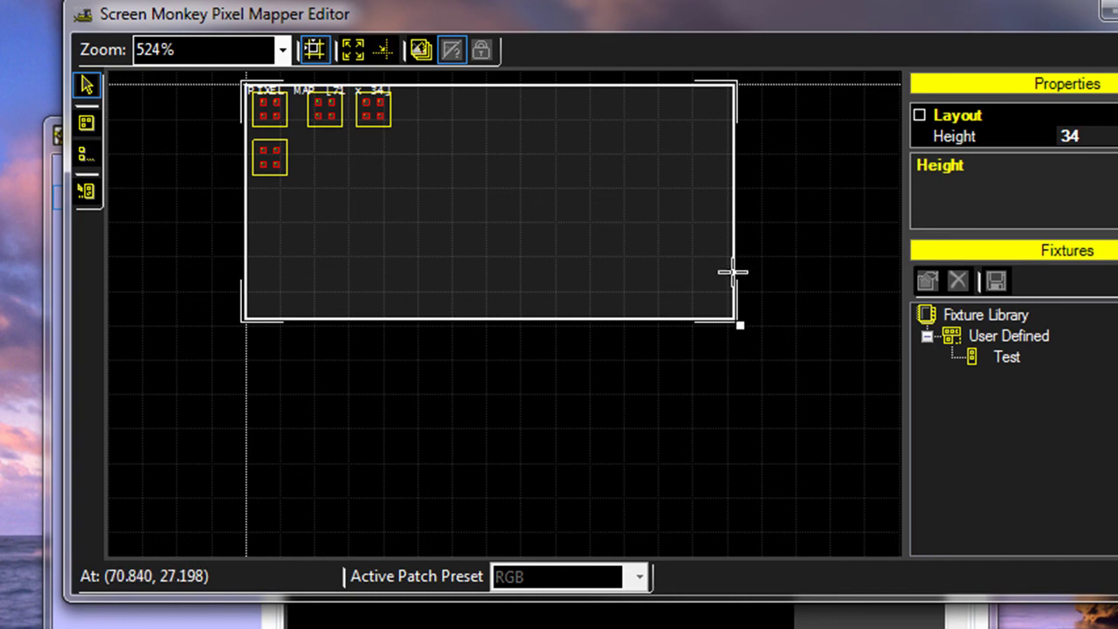
{"action": "left_click_drag", "start_coordinate": [516, 244], "coordinate": [565, 395]}
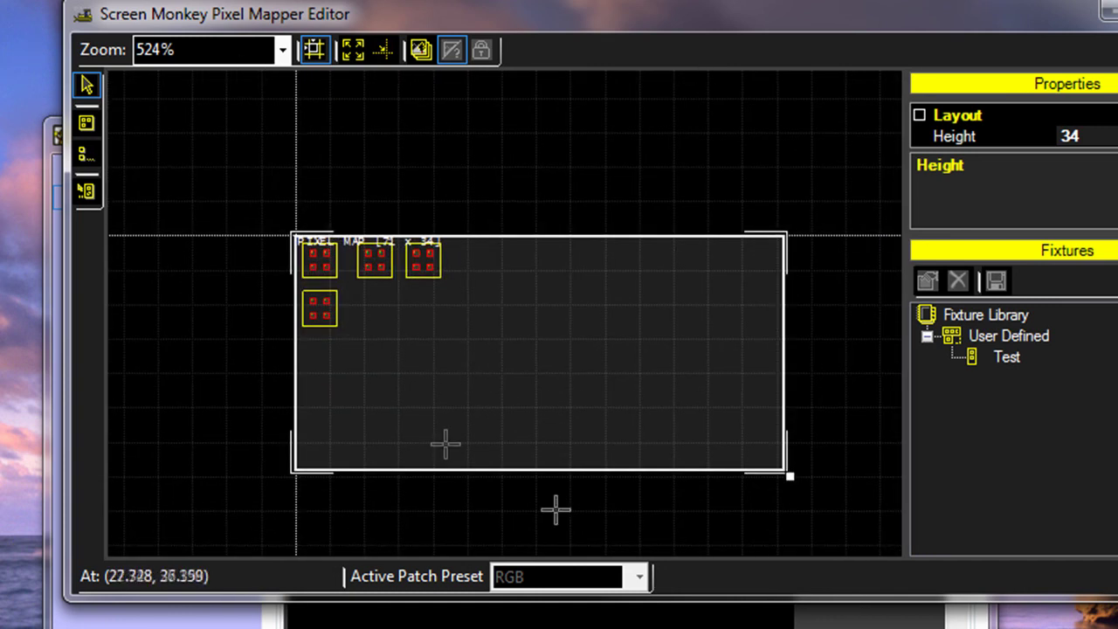